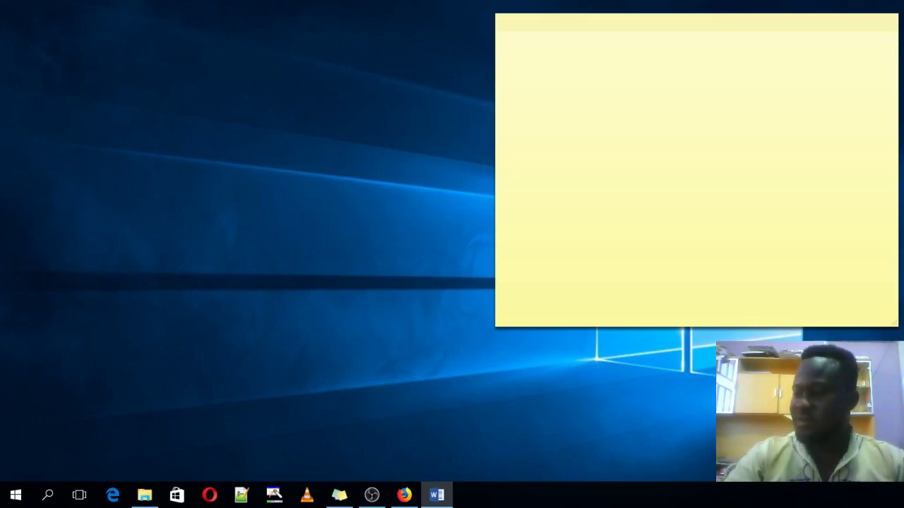
Step: Center the PES 2018 settings window (Full Screen, 1280x720, 30 fps) on the desktop
key(super+e)
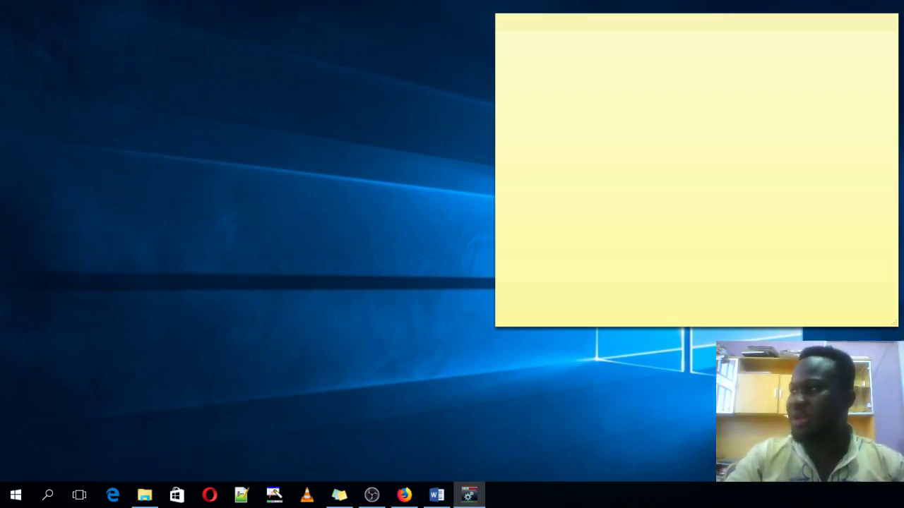
drag(0, 55, 395, 48)
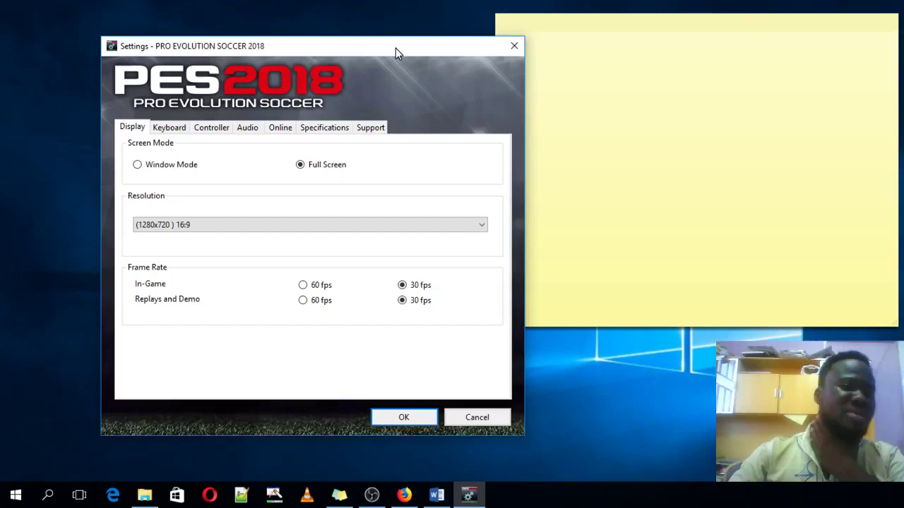
Step: Show the Specifications page and highlight the GPU's N/A rating
click(341, 134)
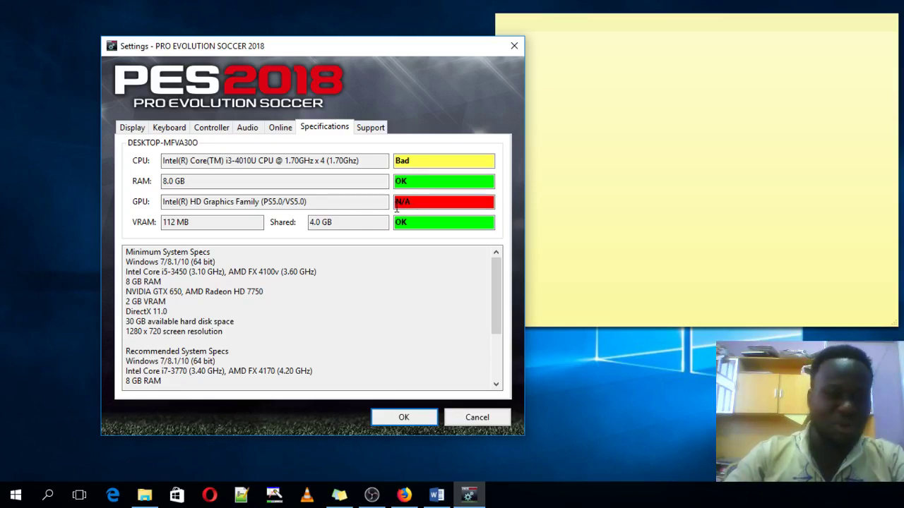
drag(396, 206, 412, 203)
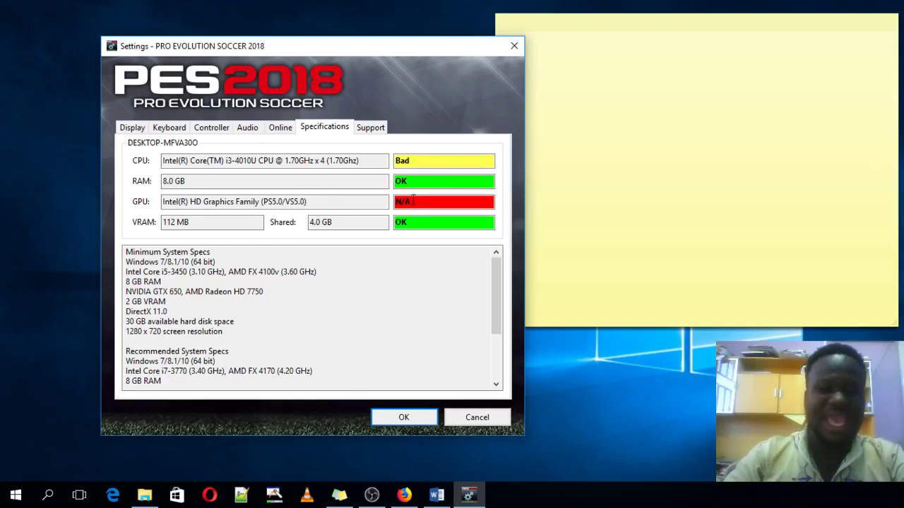
click(351, 231)
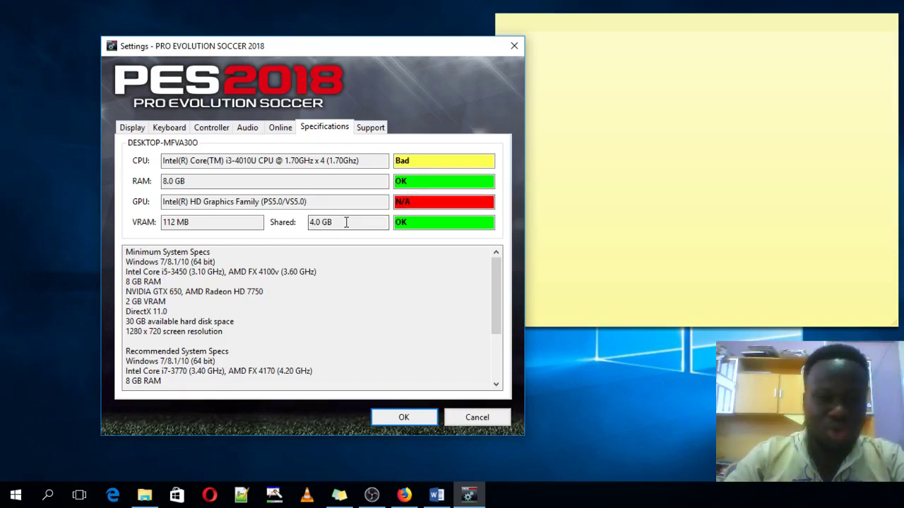
Step: Highlight the 4.0 GB shared memory, 112 MB VRAM, Bad CPU, OK VRAM and N/A GPU values
drag(344, 221, 300, 222)
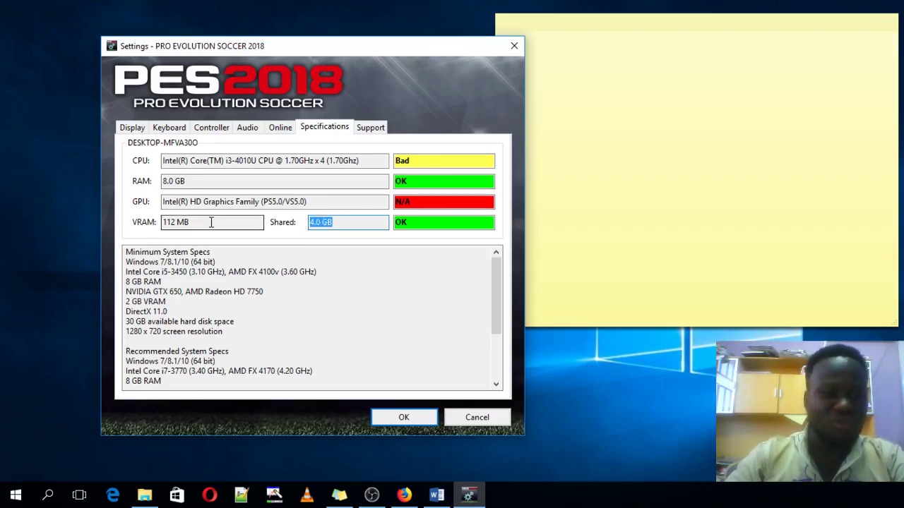
drag(205, 222, 163, 228)
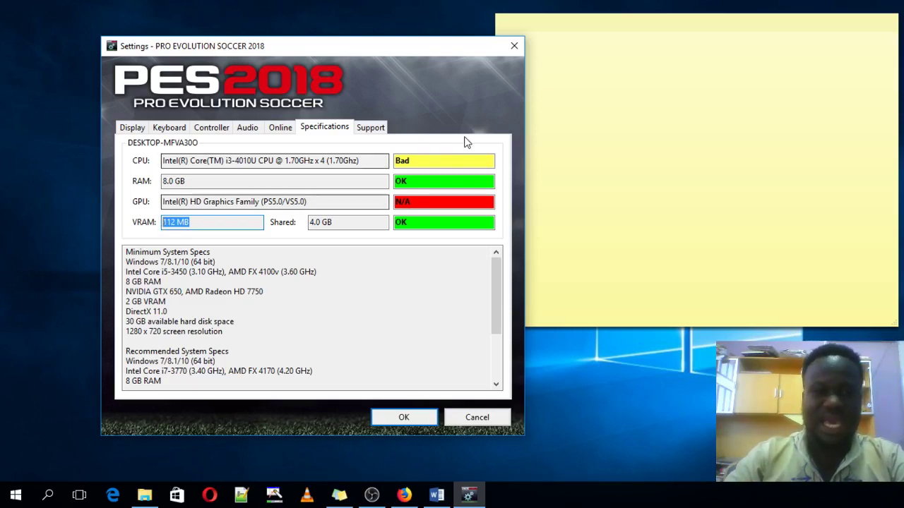
click(423, 160)
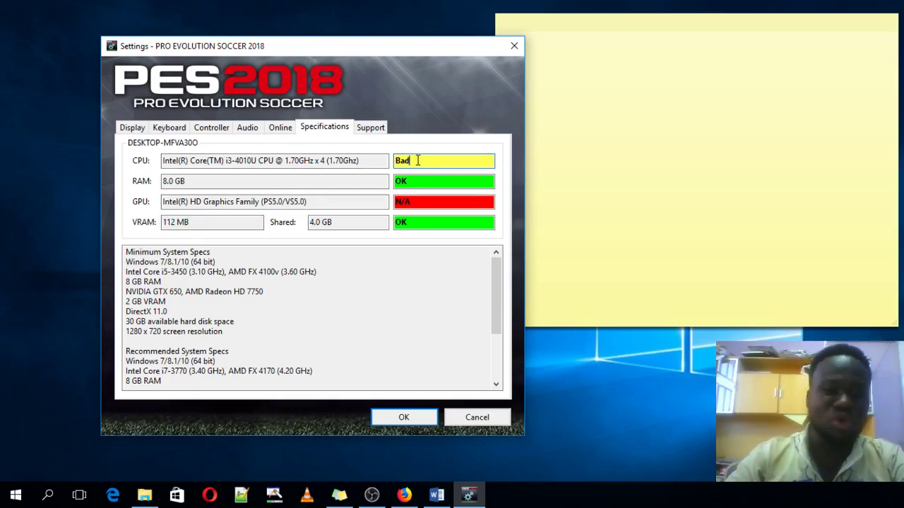
drag(417, 160, 392, 161)
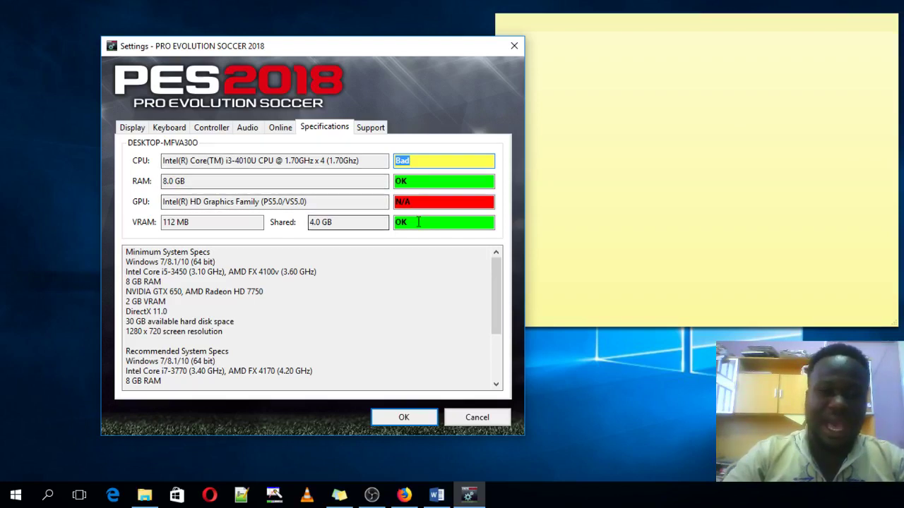
drag(411, 223, 383, 228)
drag(411, 203, 377, 207)
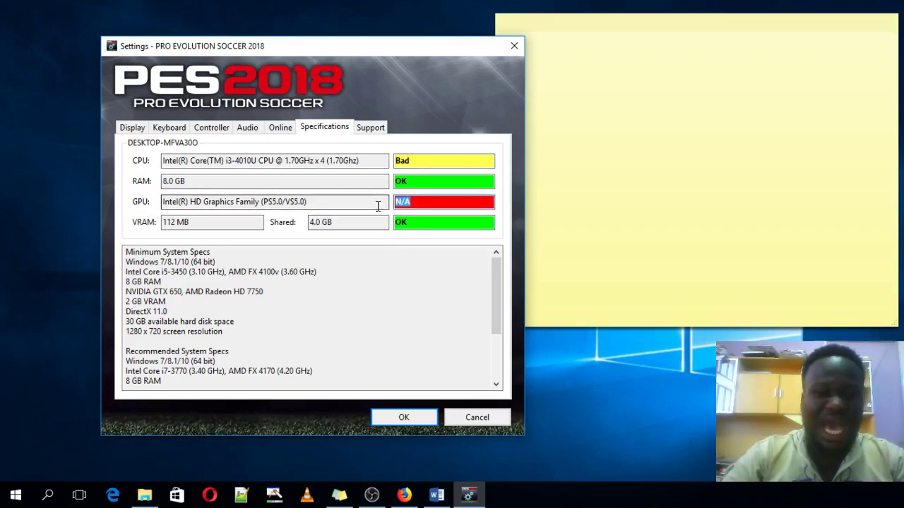
drag(411, 161, 383, 178)
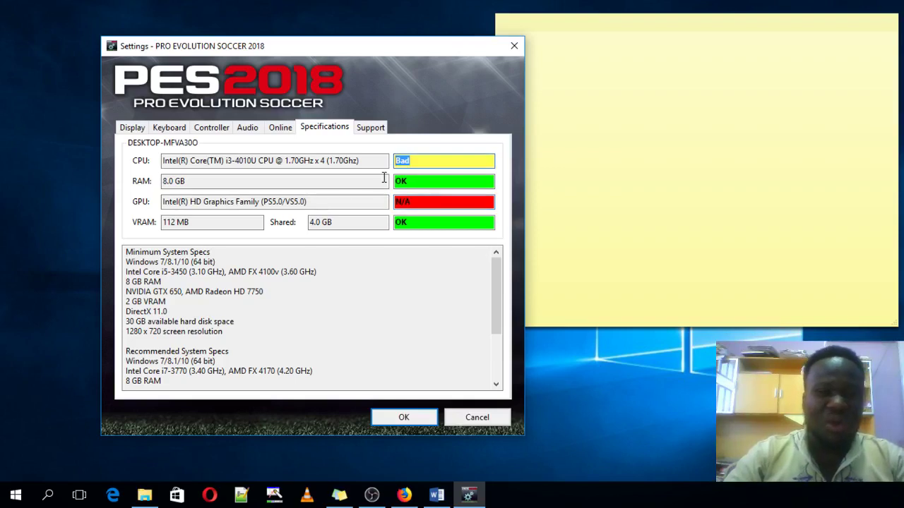
Step: Close the PES 2018 settings window and launch Windows Settings from Start
click(513, 46)
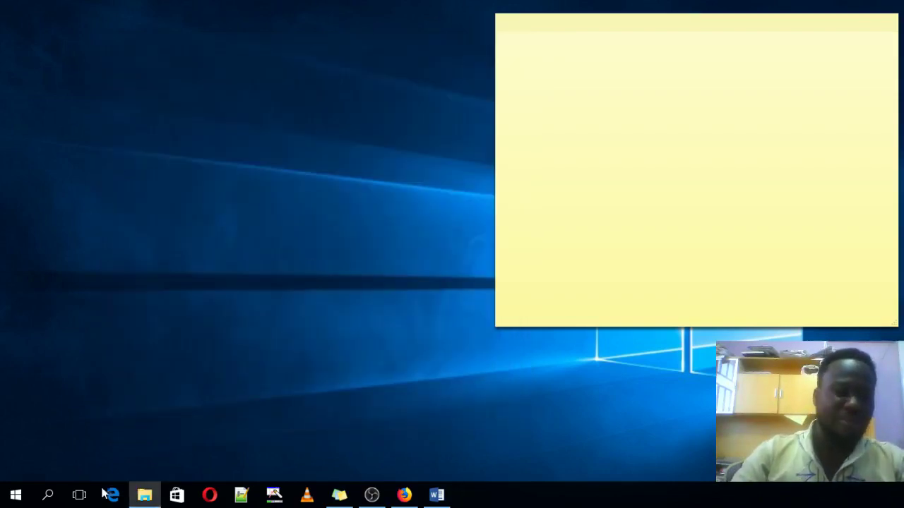
click(14, 494)
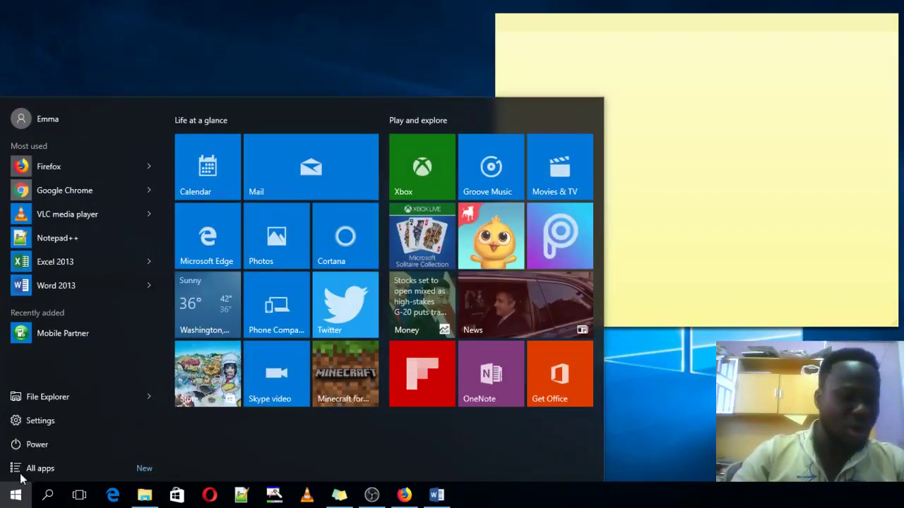
click(29, 421)
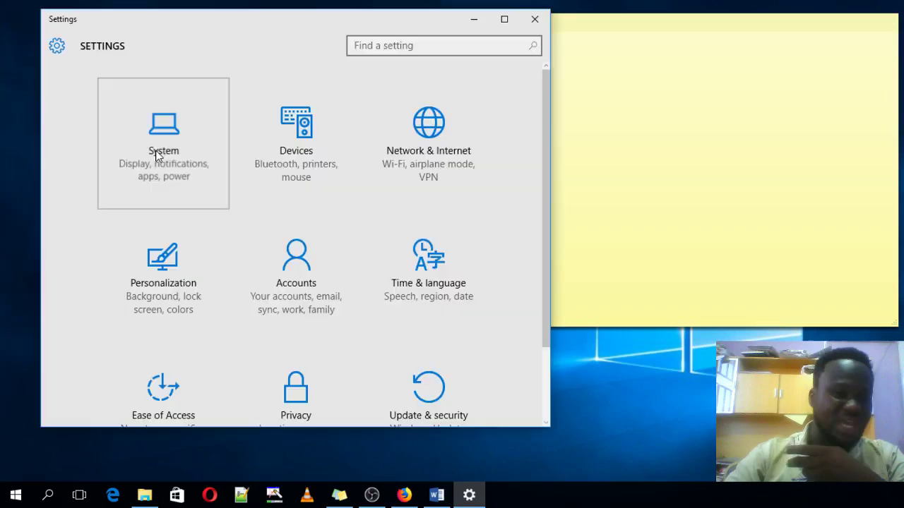
Step: Go to System's Advanced display settings and scroll down to Related settings
click(158, 156)
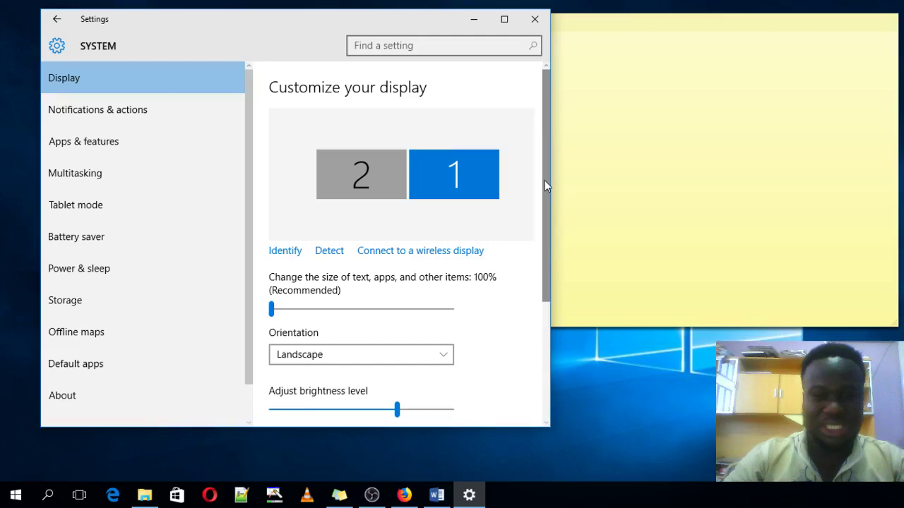
scroll(544, 185, down, 3)
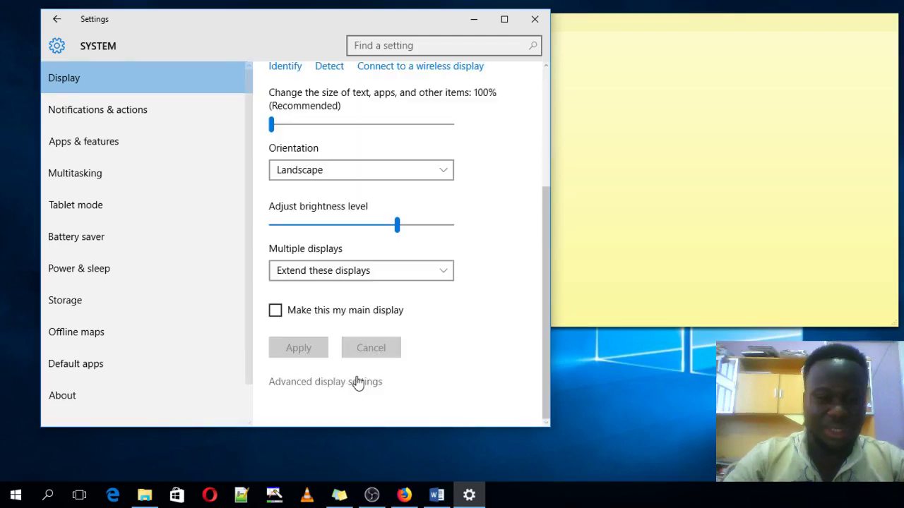
click(358, 382)
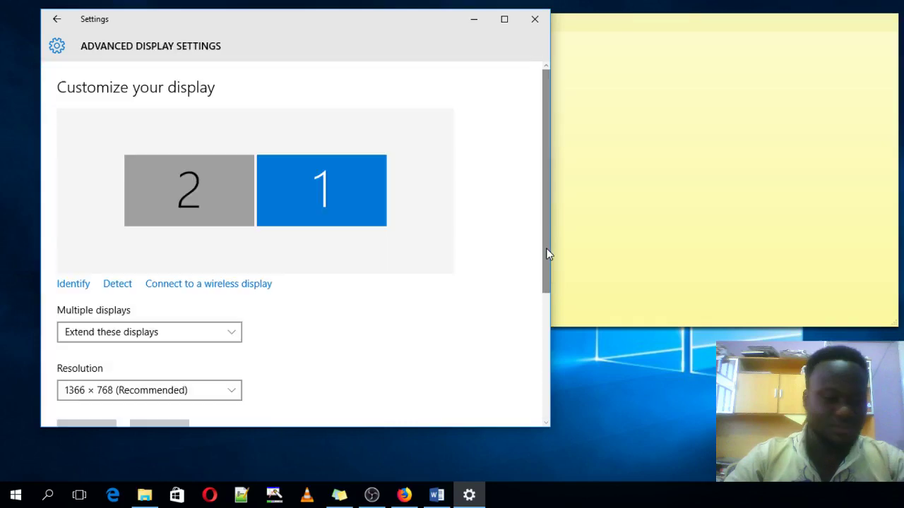
scroll(171, 295, down, 3)
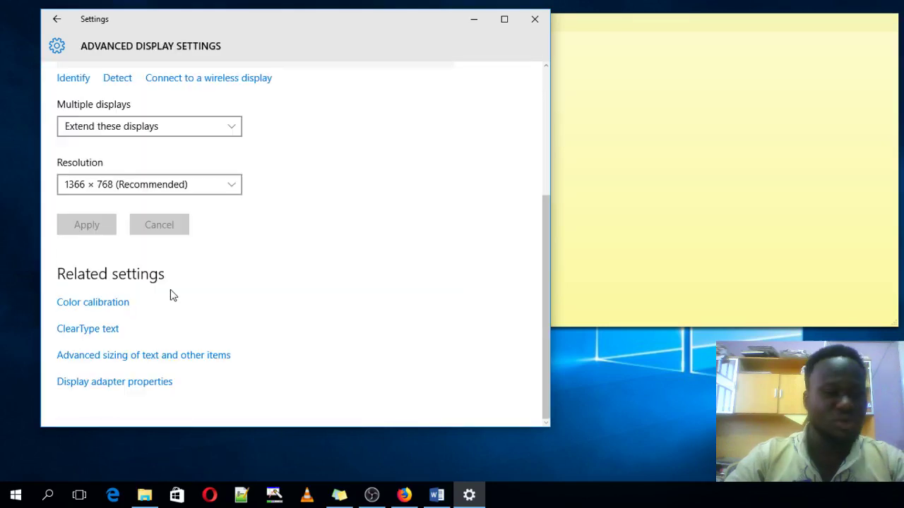
Step: Bring up the Intel HD Graphics 4400 adapter properties showing 128 MB dedicated memory
click(141, 385)
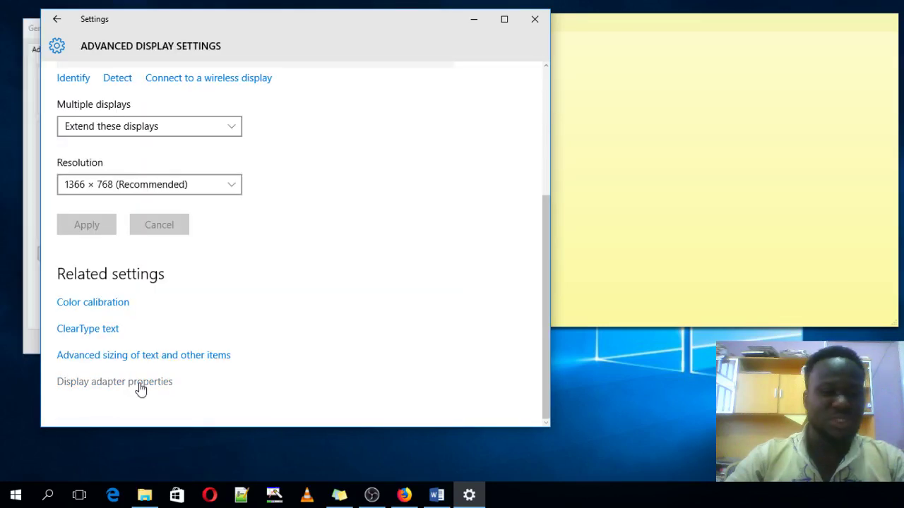
click(28, 223)
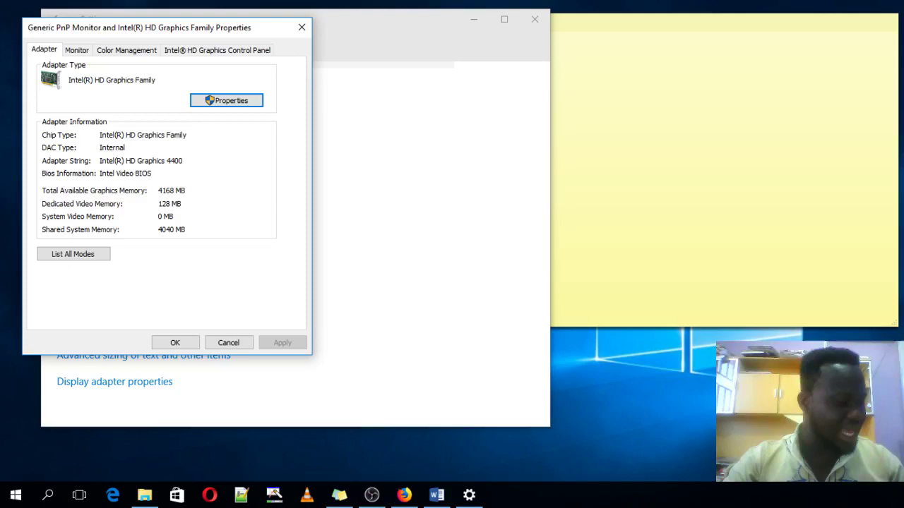
key(alt+Tab)
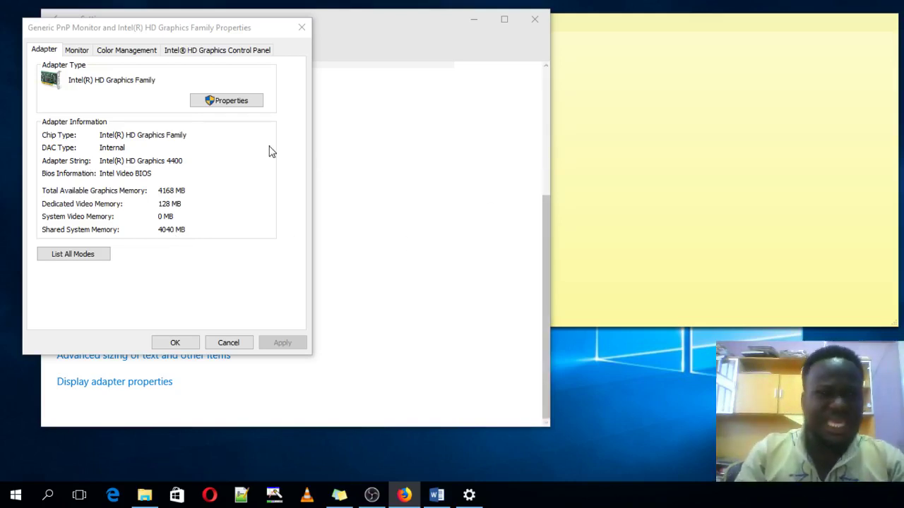
click(582, 34)
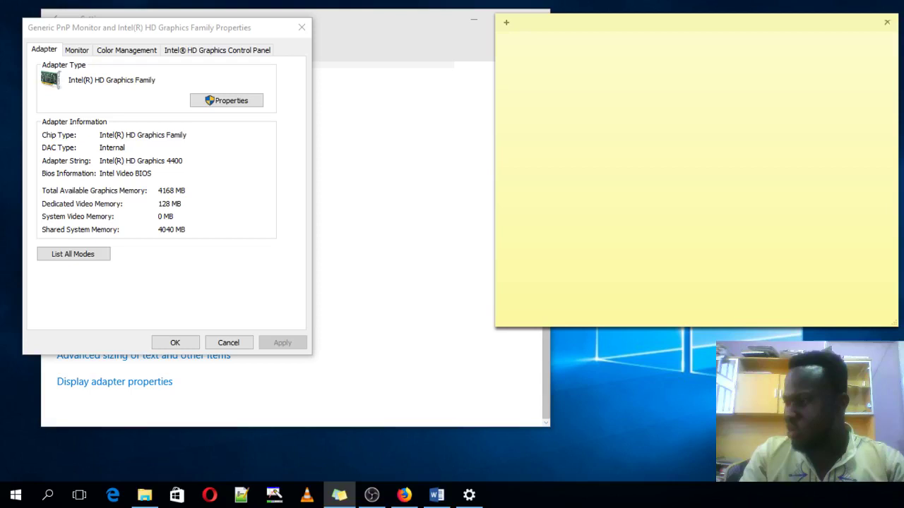
Step: Paste the 'Faking a VRAM Increase' heading and VGA to VRAM INCREASE table into the sticky note
key(alt+Tab)
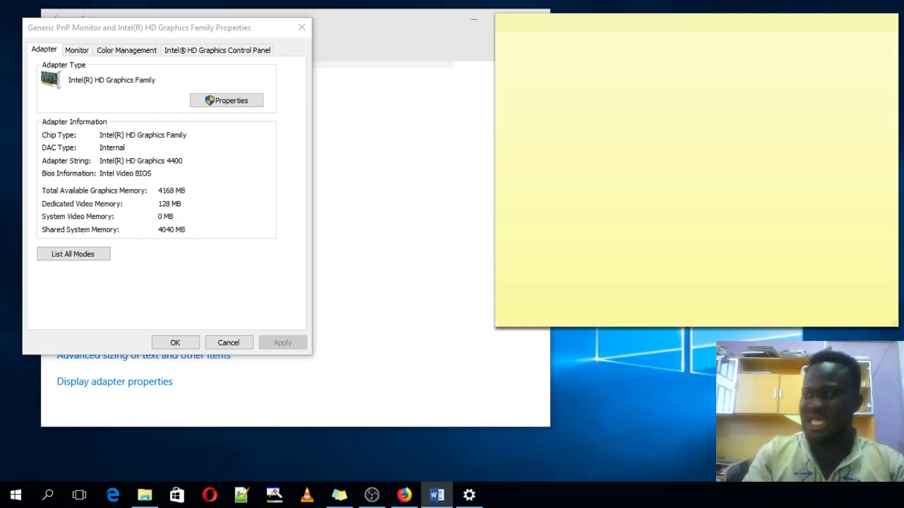
right_click(600, 105)
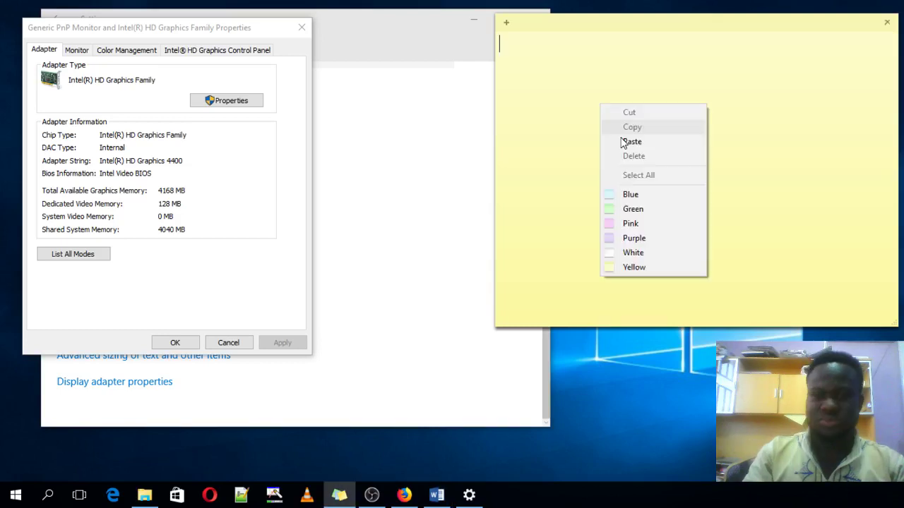
click(631, 142)
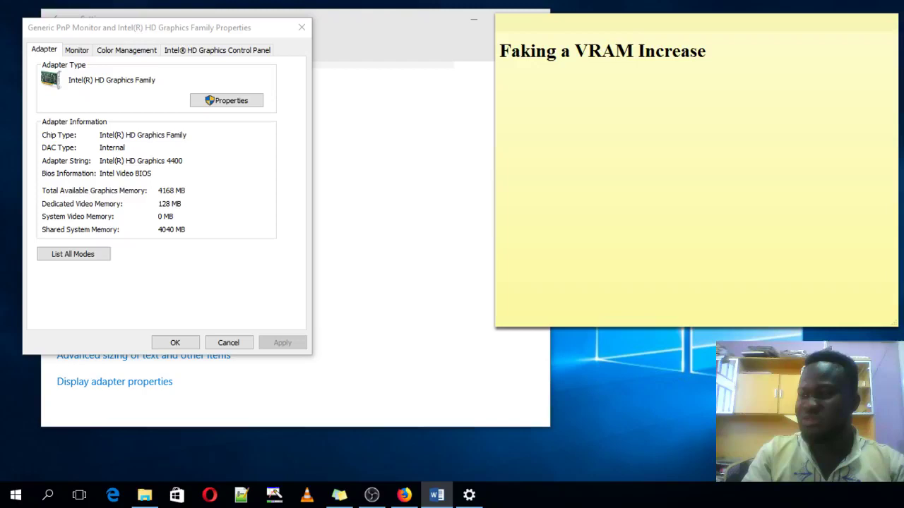
right_click(524, 108)
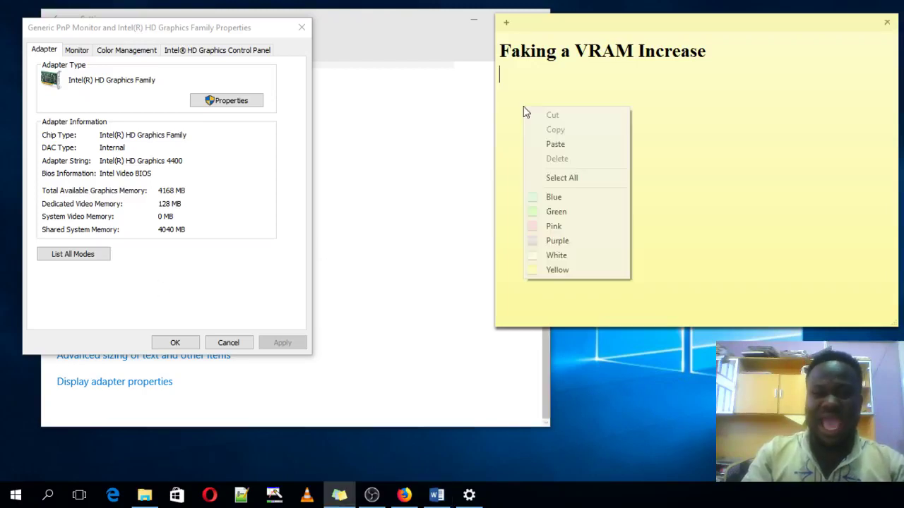
click(555, 145)
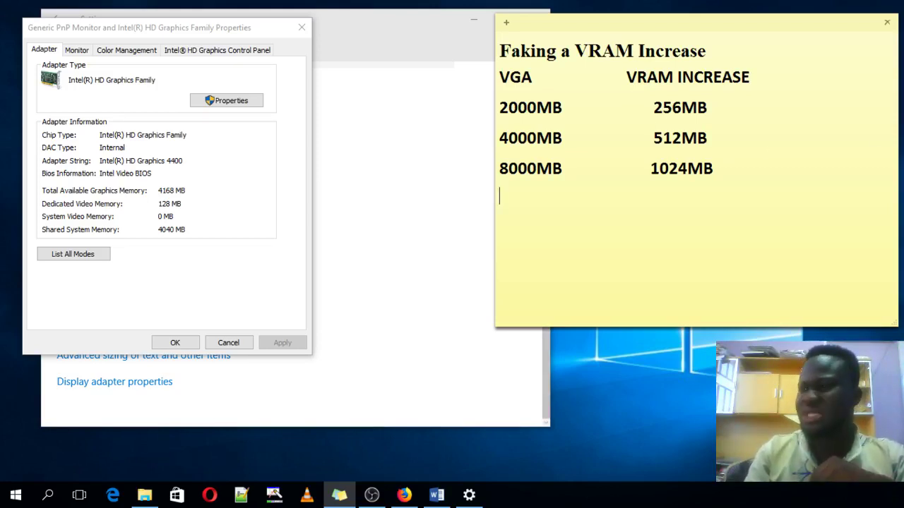
Step: Leave the sticky note and bring up the Start button's quick system tools menu
key(alt+Tab)
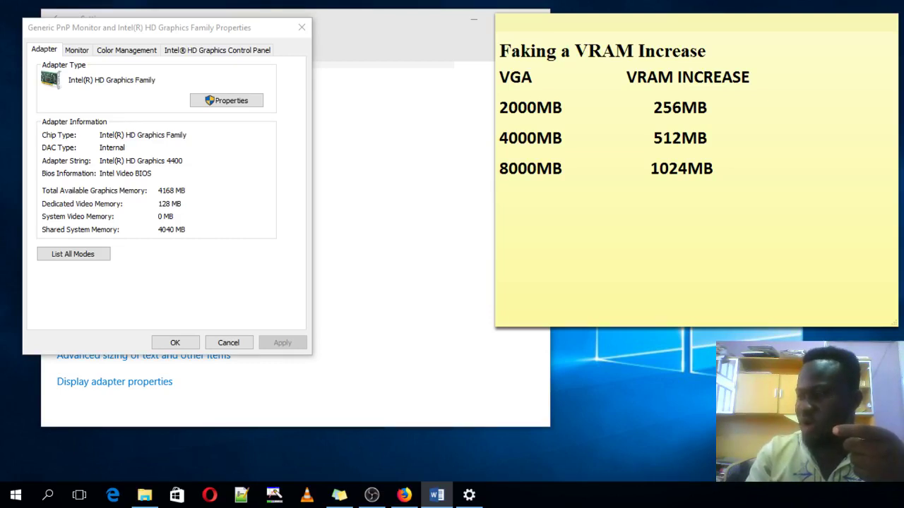
key(super+s)
key(Escape)
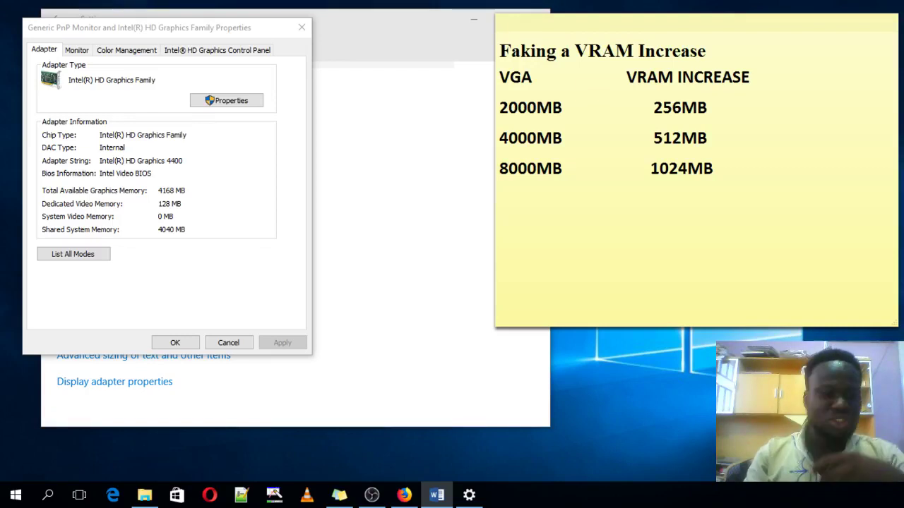
right_click(21, 502)
Step: Run regedit from the Run box and move the Registry Editor window right
click(50, 442)
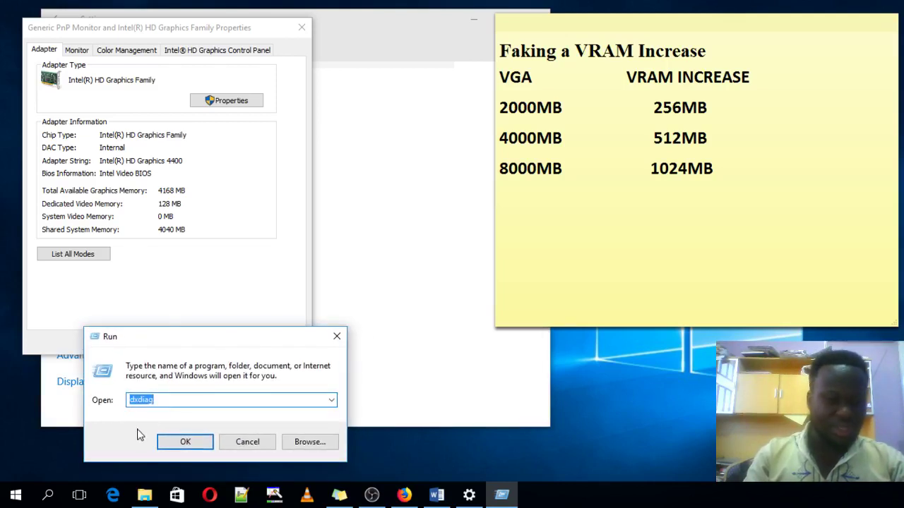
key(BackSpace)
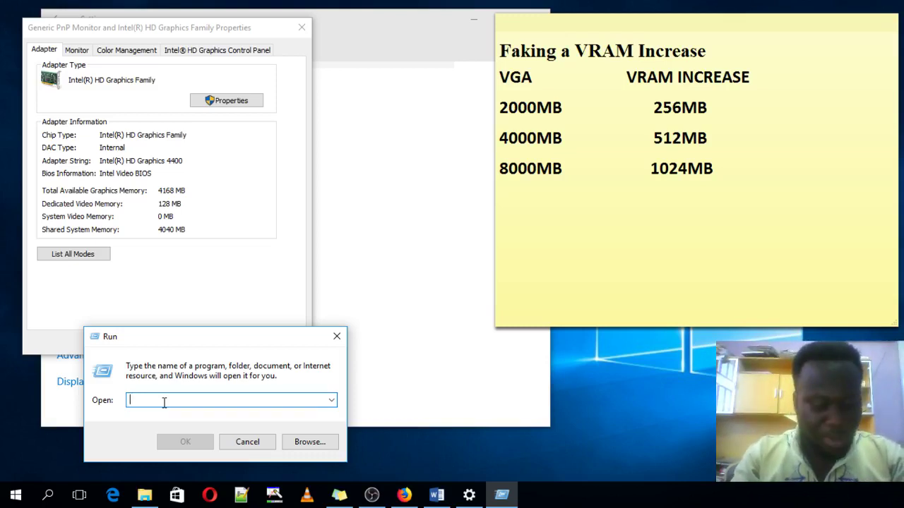
text(re)
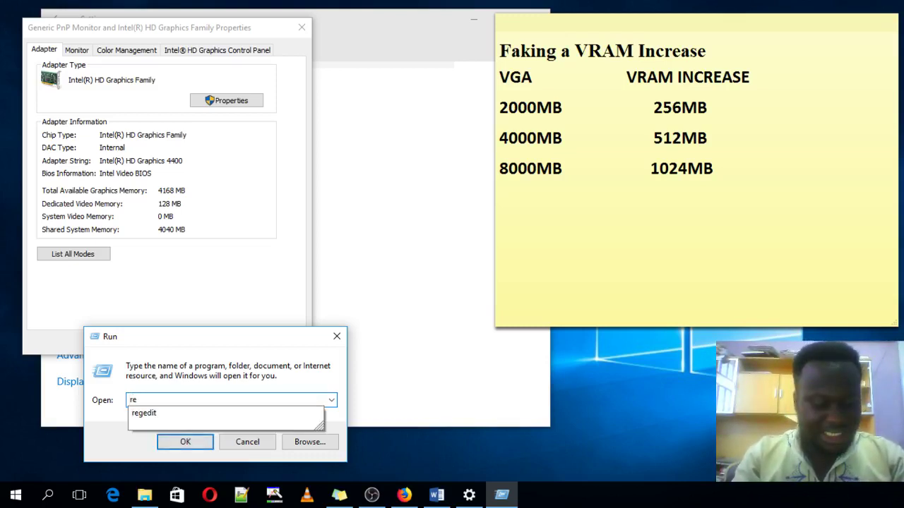
text(gedit)
click(163, 402)
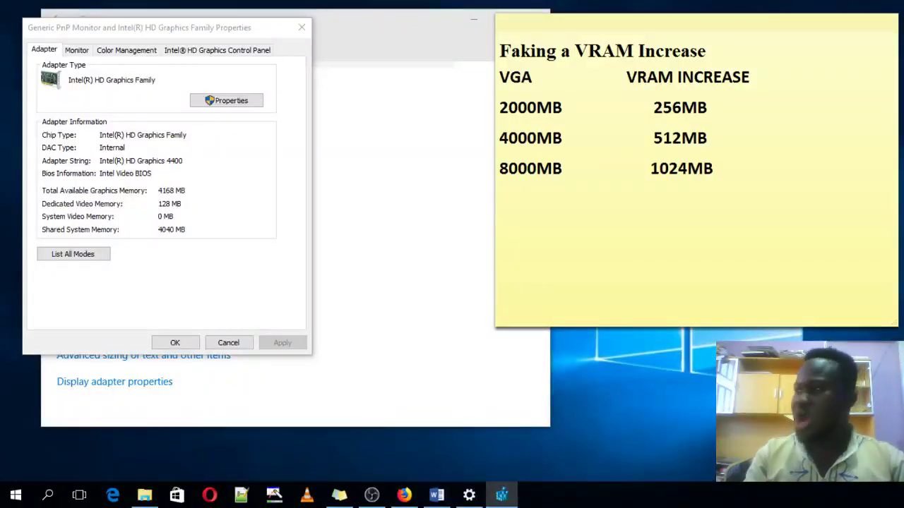
drag(289, 64, 474, 52)
drag(270, 228, 264, 84)
Step: Expand HKEY_LOCAL_MACHINE in the registry tree, then switch to another window
click(156, 111)
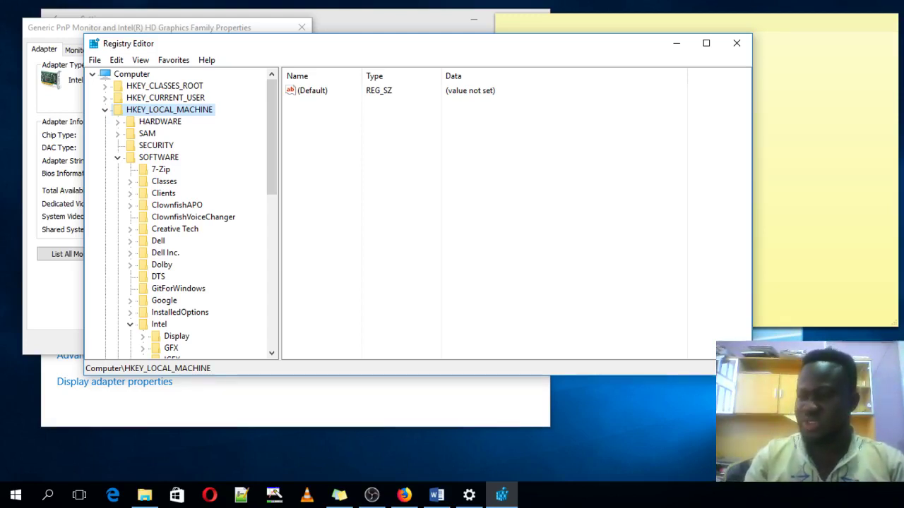
key(alt+Tab)
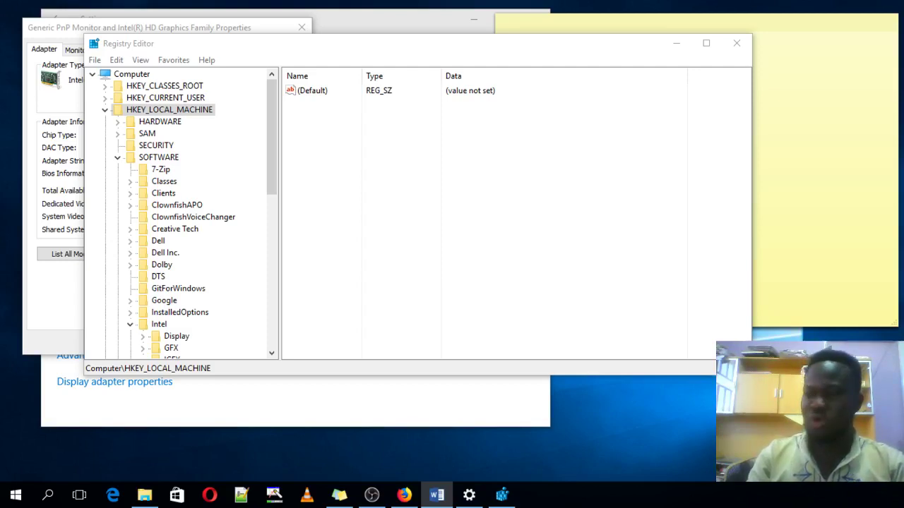
Step: Overwrite the sticky note's VRAM table with the five GMM/DedicatedSegmentSize steps, then return to the registry
click(778, 153)
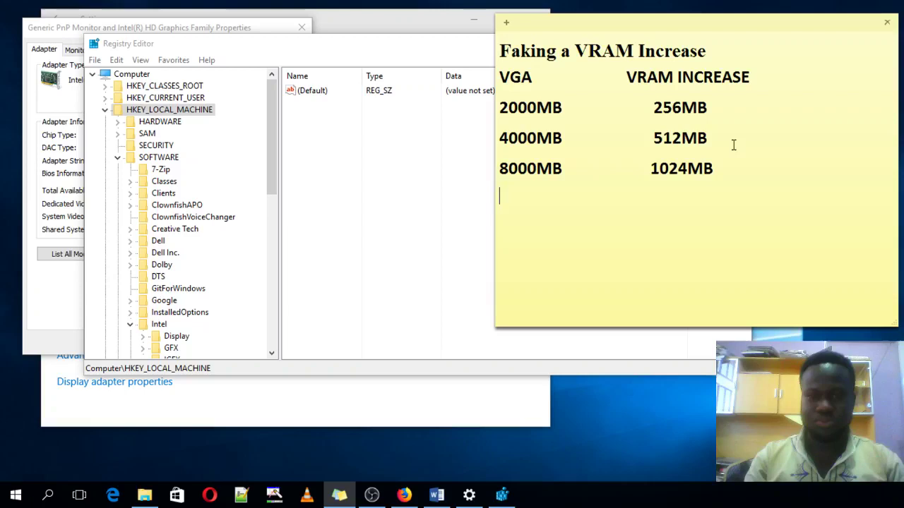
drag(739, 170, 442, 63)
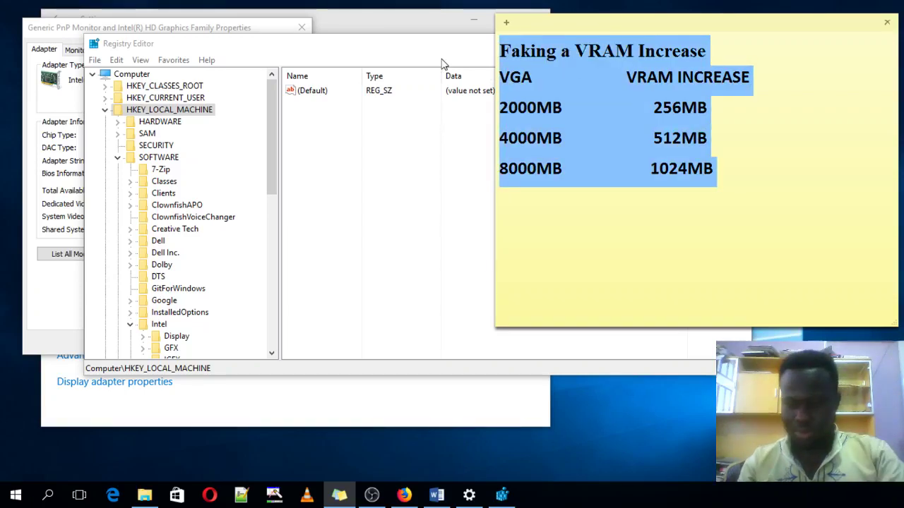
text(STEP 1: Check Dedicated Video Memory STEP 2: Enter Register editor ( regedit ) STEP 3: HKEY_LOCAL_MACHINE\Software\Intel STEP 4: choose New > Key. Name this key GMM STEP 5: Select New > DWORD (32-bit) Value. Name this DedicatedSegmentSize)
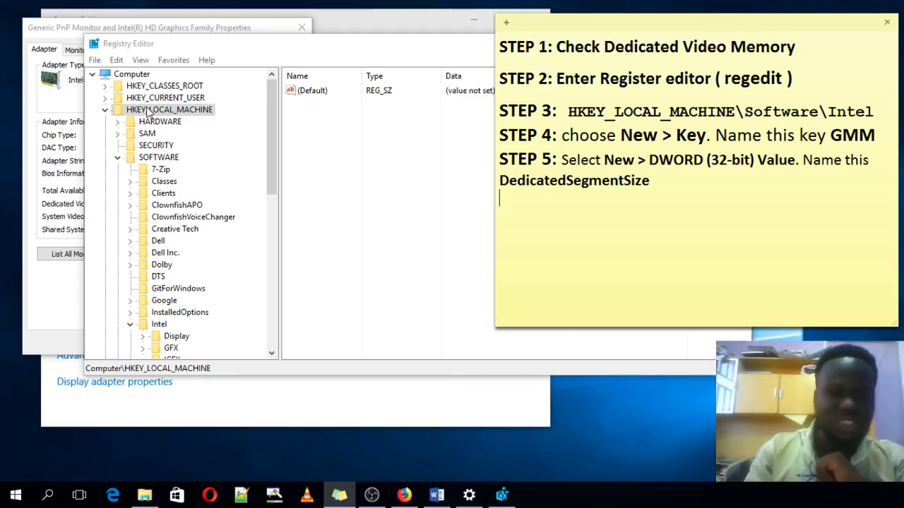
click(147, 111)
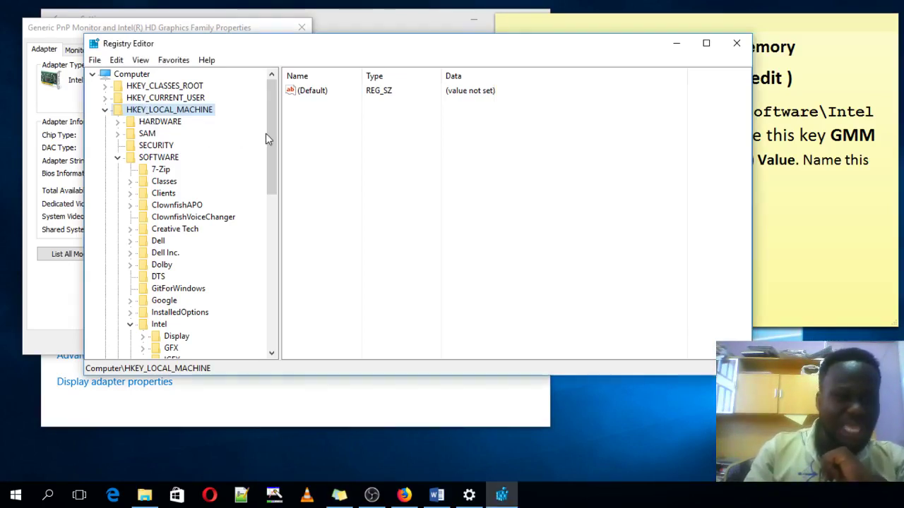
Step: Collapse and re-expand SOFTWARE, select the Intel key, and collapse its IGFX subkey
mouse_move(272, 143)
mouse_down()
mouse_move(269, 177)
mouse_move(265, 141)
mouse_up()
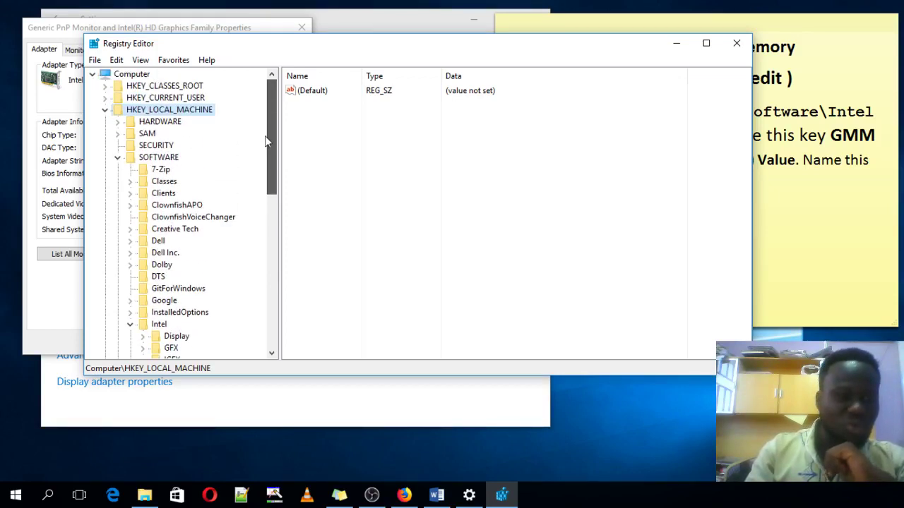
double_click(143, 158)
double_click(143, 158)
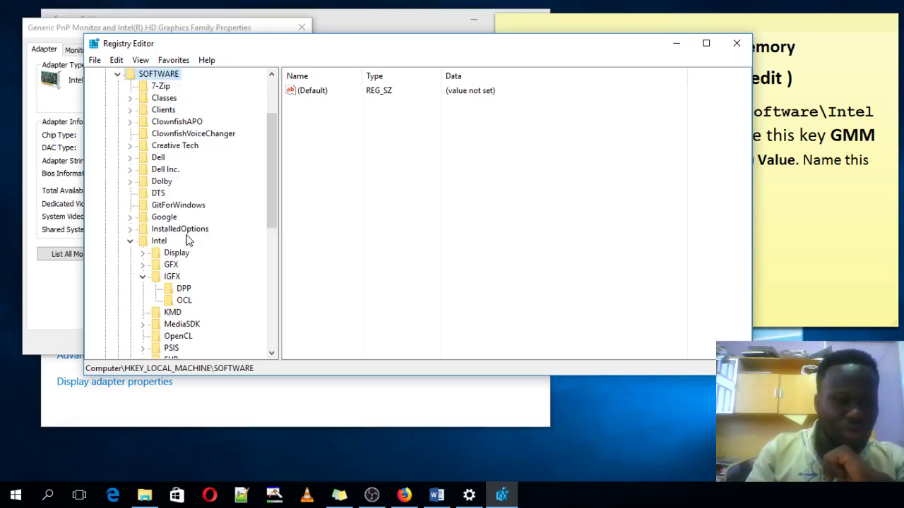
click(158, 243)
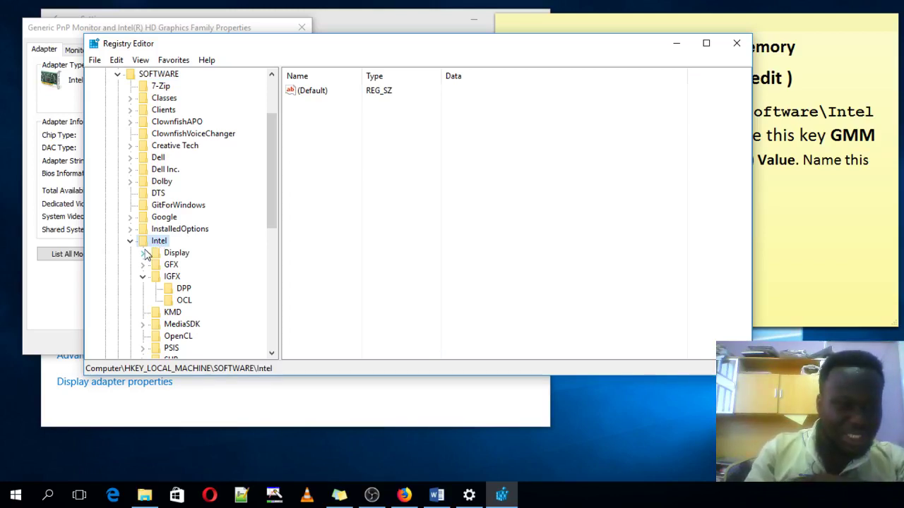
click(142, 276)
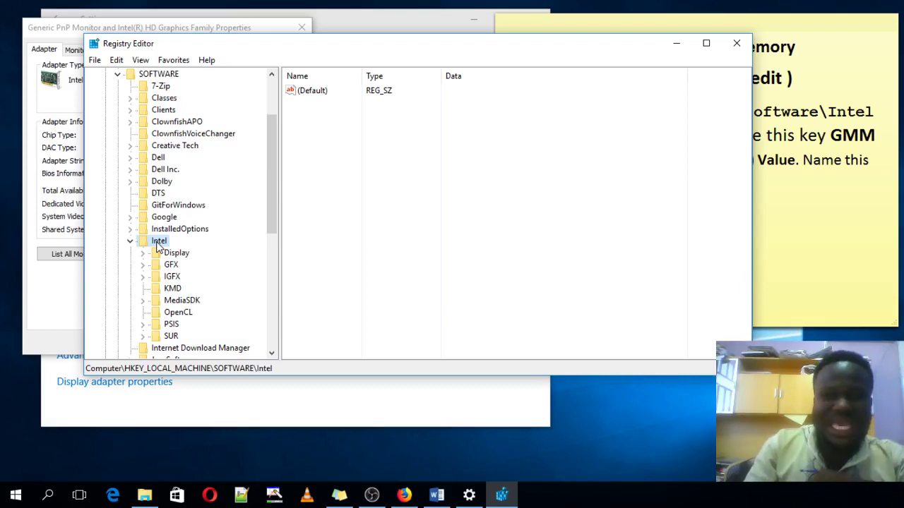
Step: Bring up the Intel key's context menu, then dismiss it to check the sticky note
right_click(159, 245)
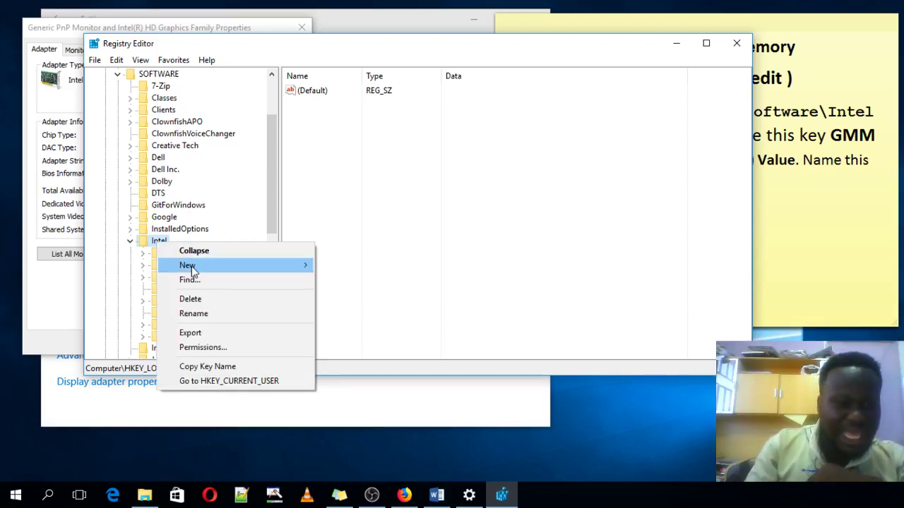
mouse_move(192, 271)
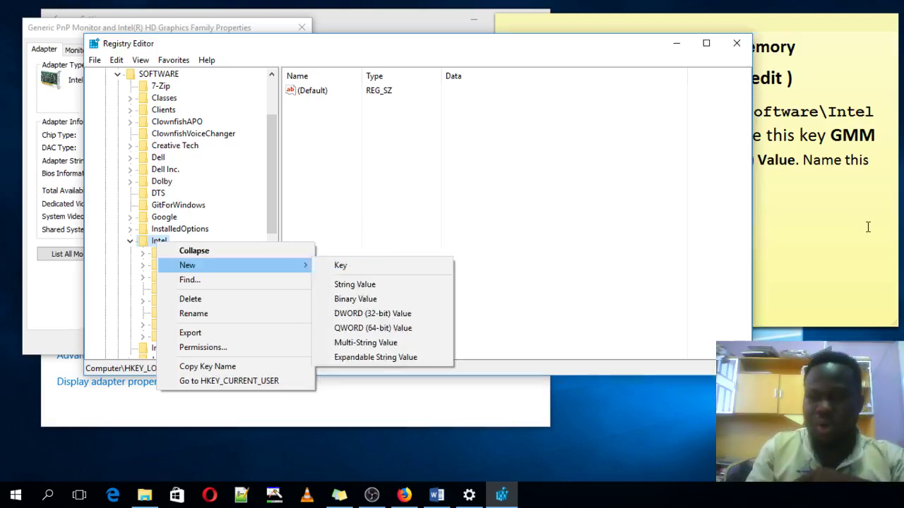
click(641, 119)
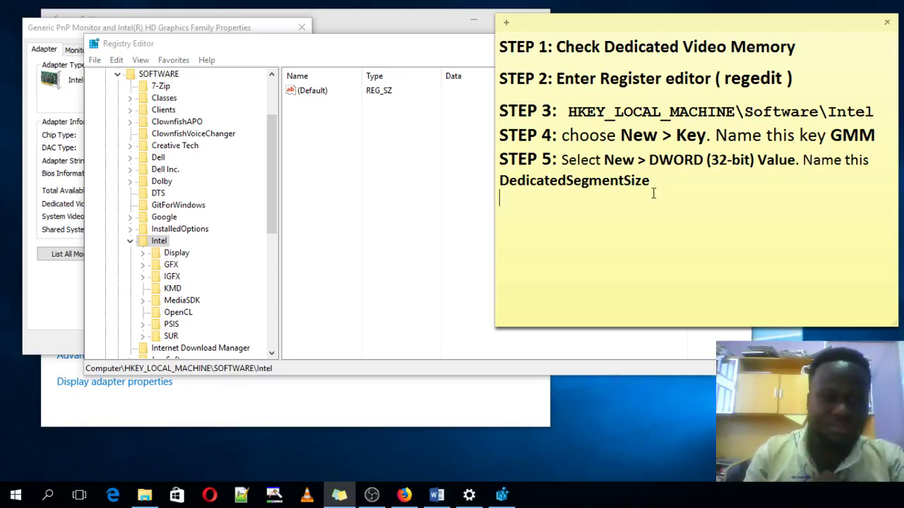
Step: Create a new key under SOFTWARE\Intel and name it GMM
right_click(158, 241)
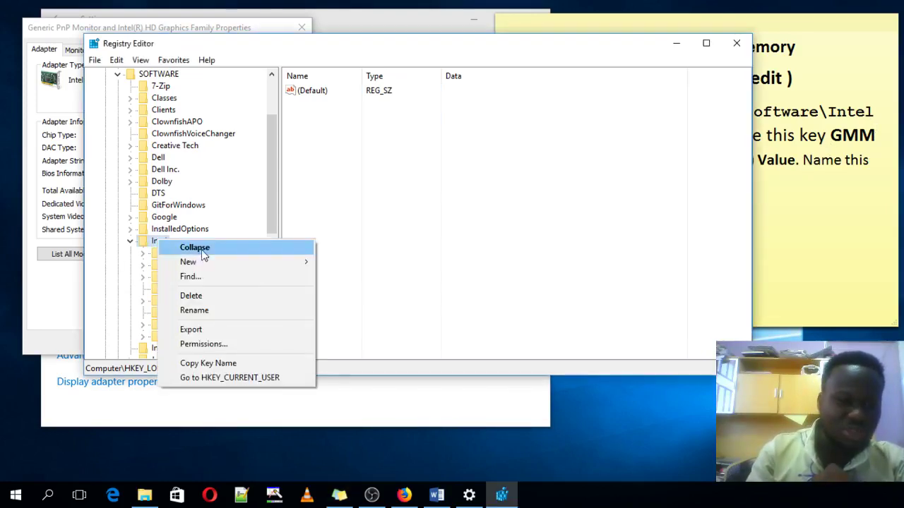
mouse_move(198, 265)
click(341, 262)
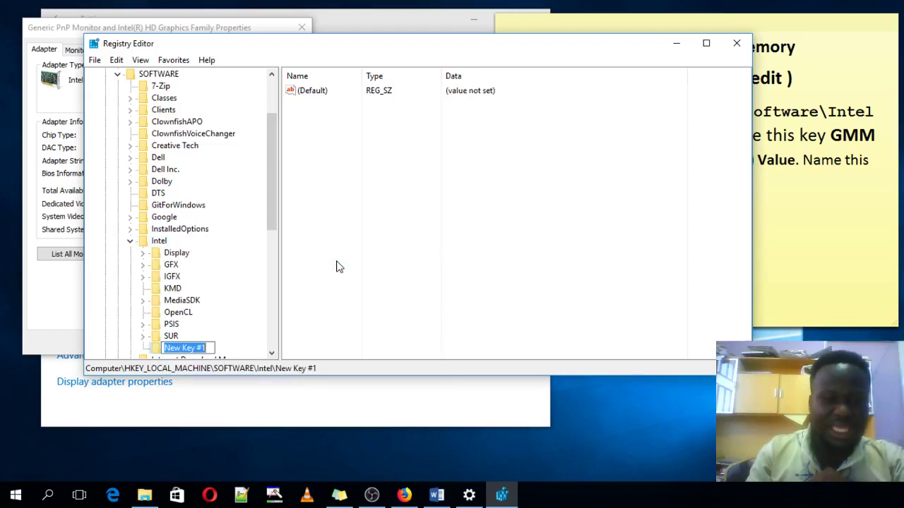
key(BackSpace)
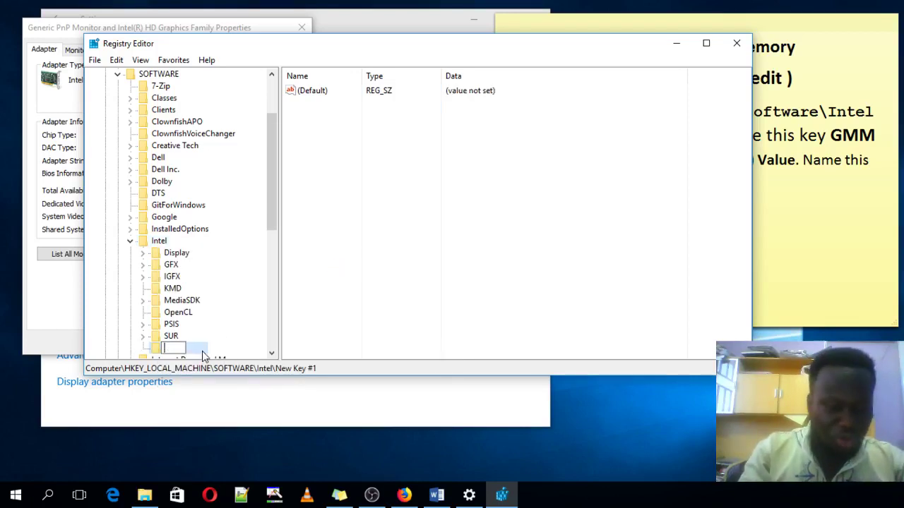
text(GMM)
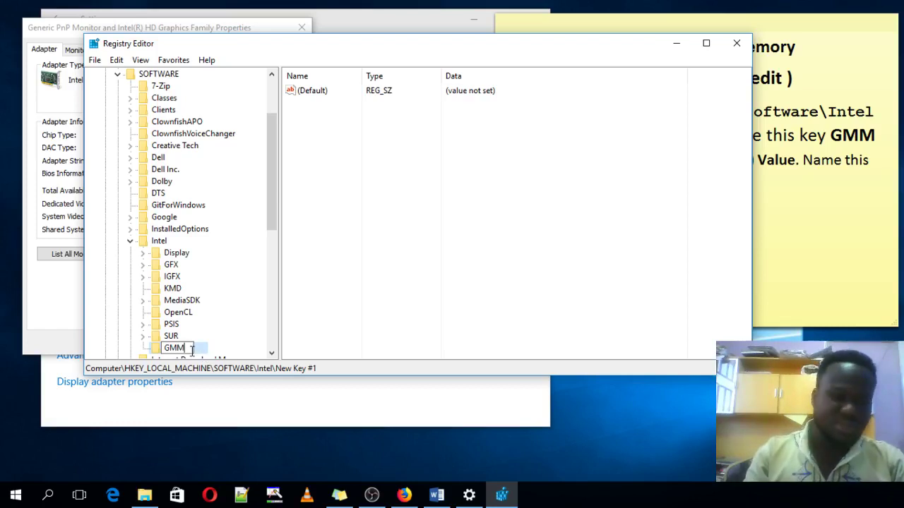
key(Return)
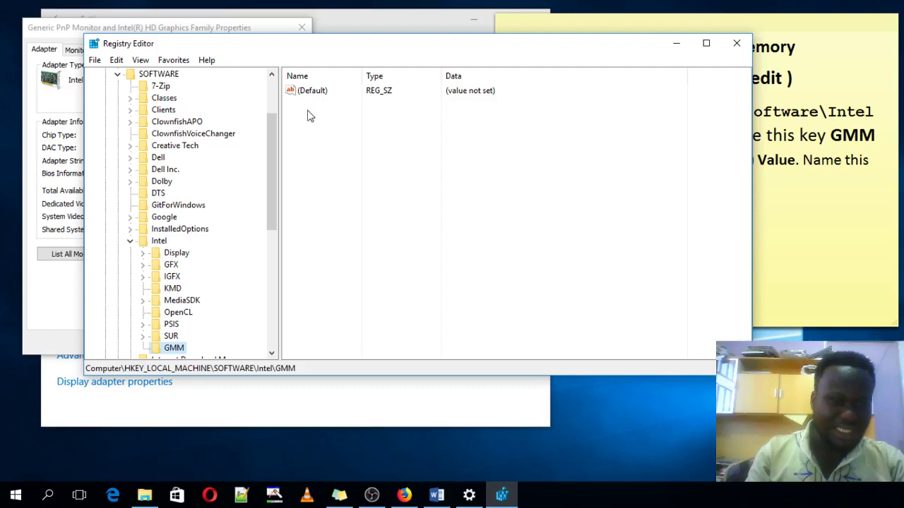
Step: Add a new 32-bit DWORD value to the GMM key
click(335, 119)
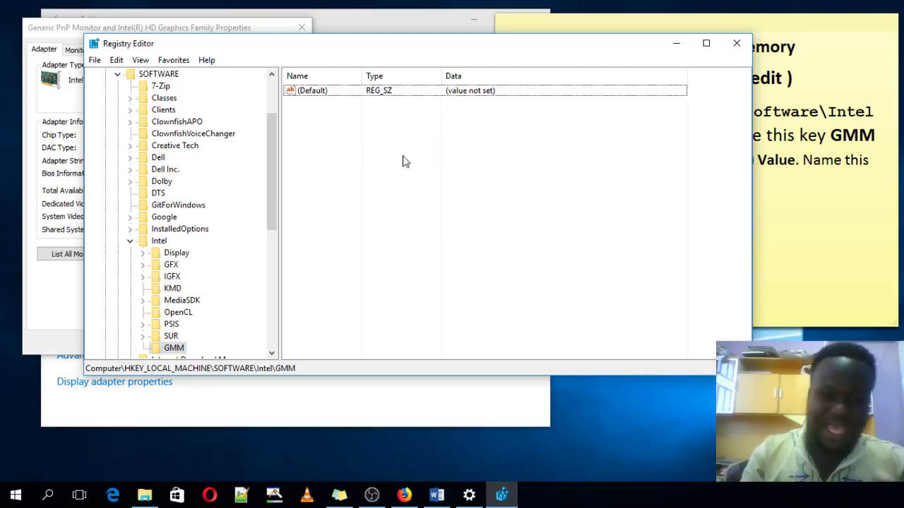
right_click(322, 121)
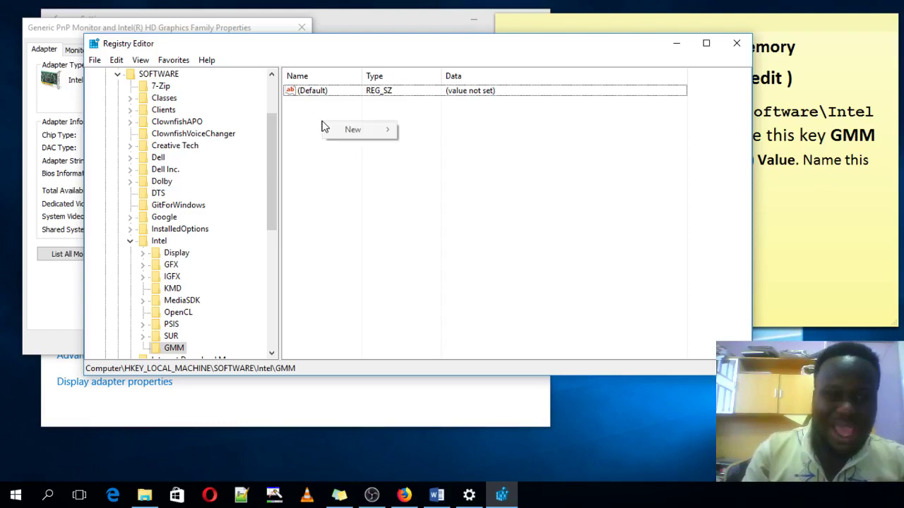
mouse_move(354, 129)
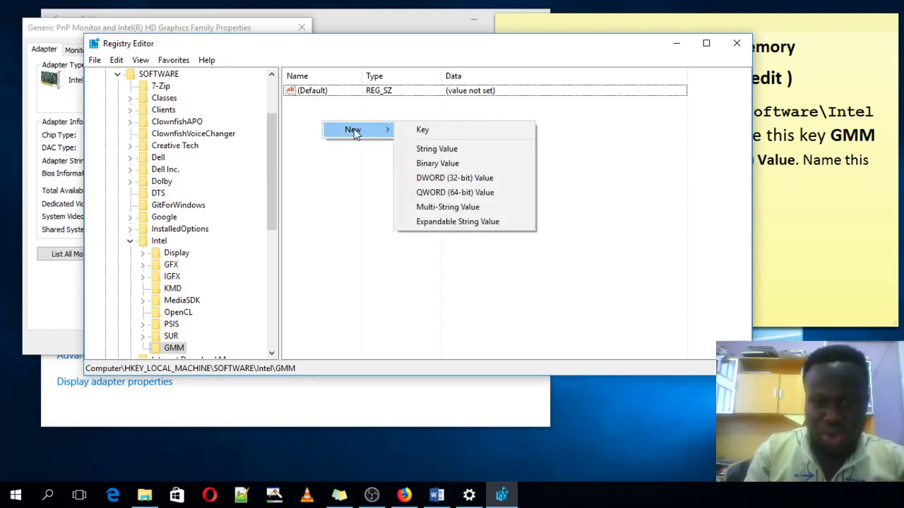
click(872, 223)
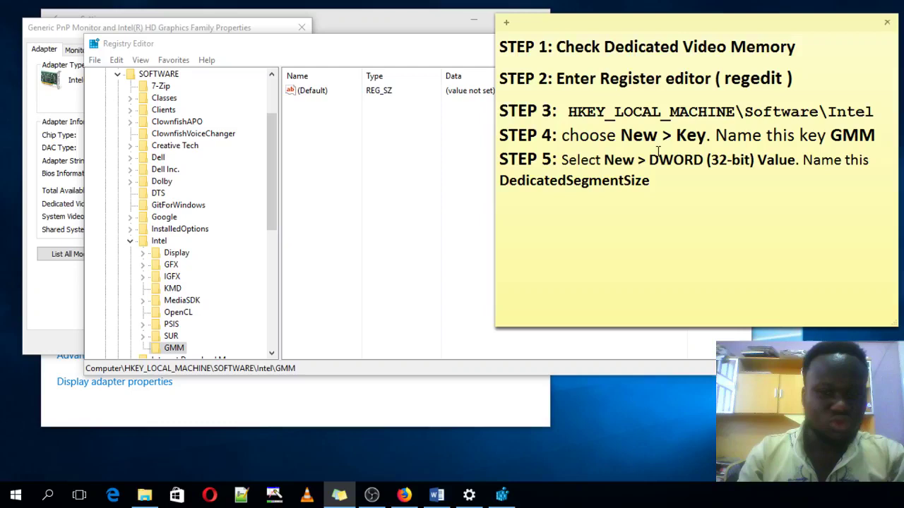
click(328, 163)
right_click(328, 162)
mouse_move(367, 169)
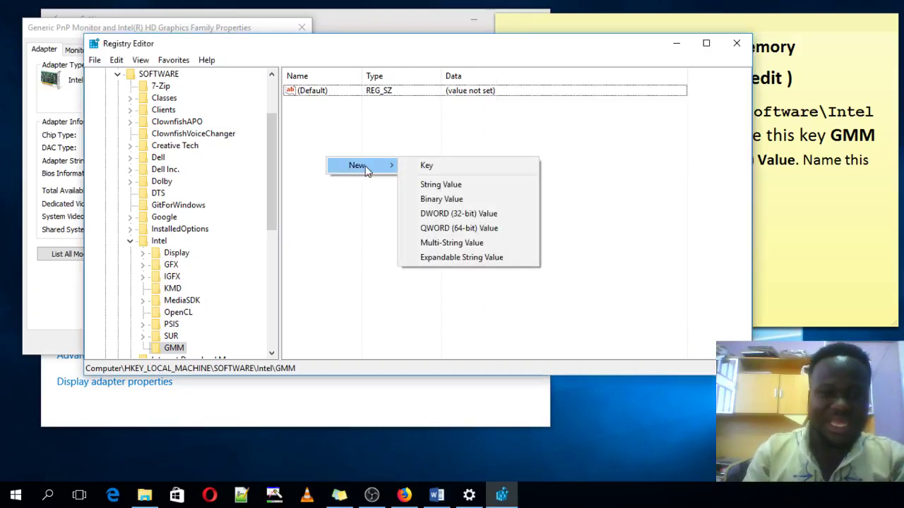
click(448, 213)
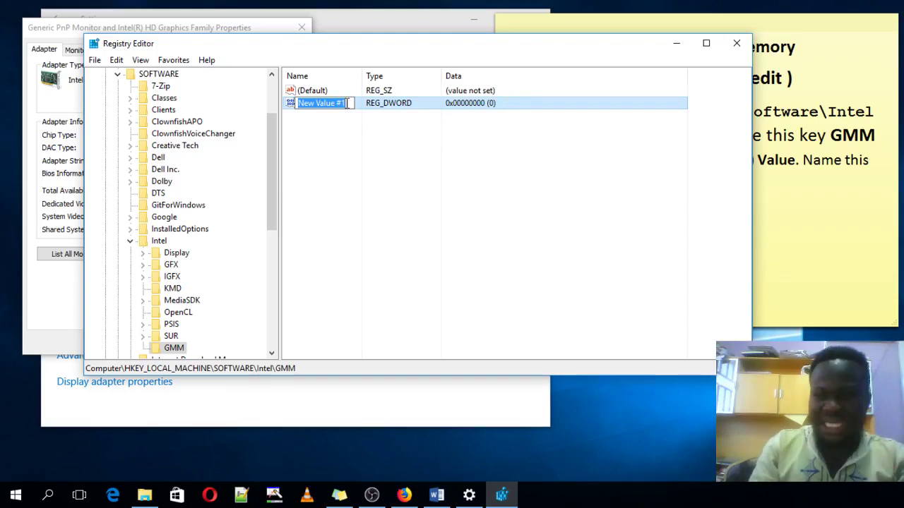
Step: Rename New Value #1 to DedicatedSegmentSize, copying the name from the step notes
click(851, 241)
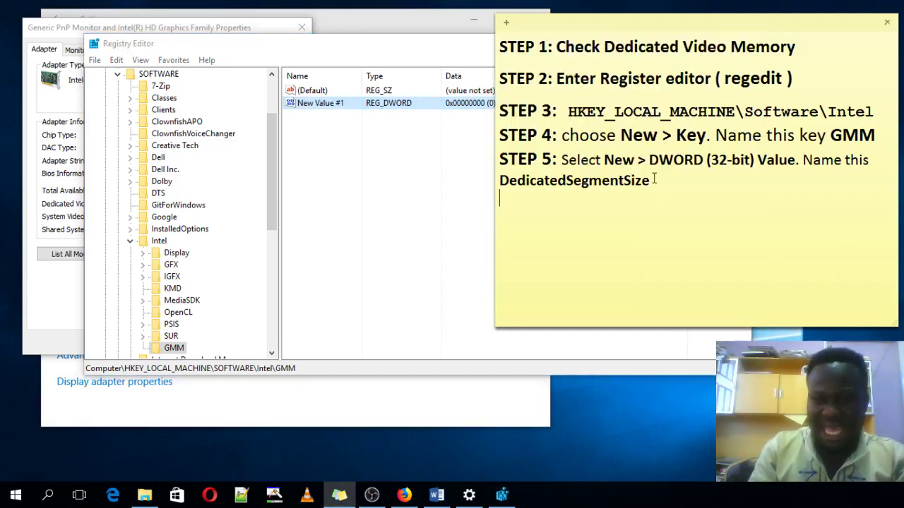
drag(654, 181, 499, 182)
right_click(503, 189)
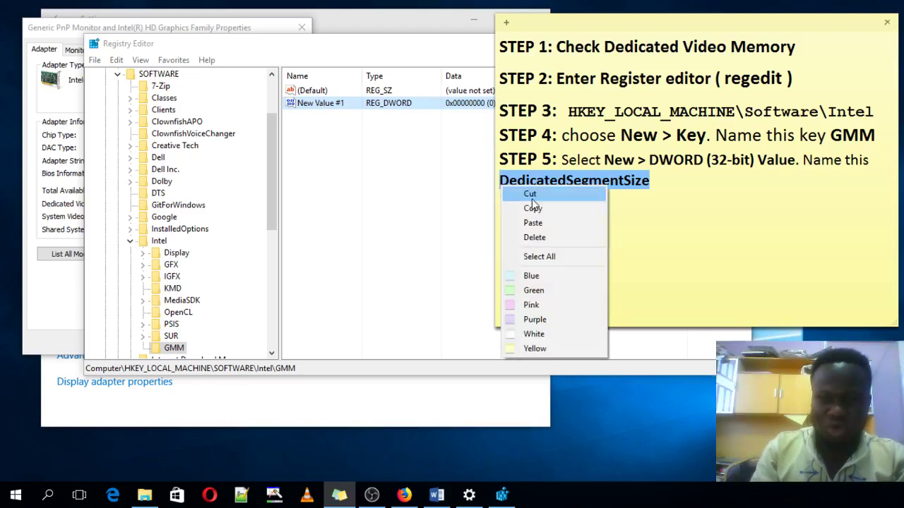
click(534, 209)
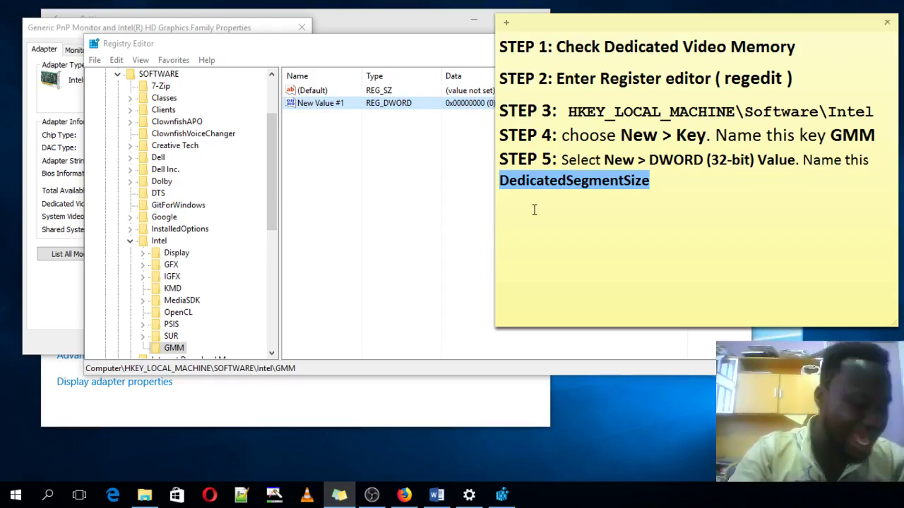
right_click(311, 107)
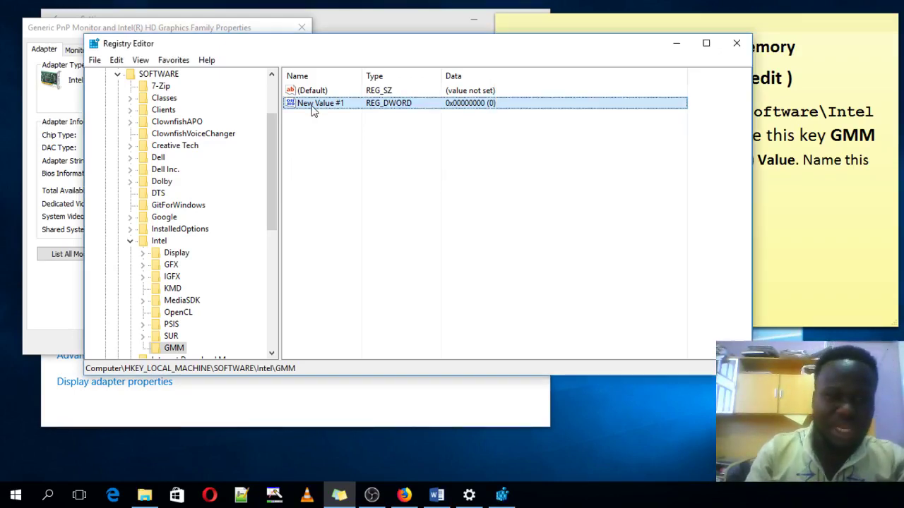
click(349, 164)
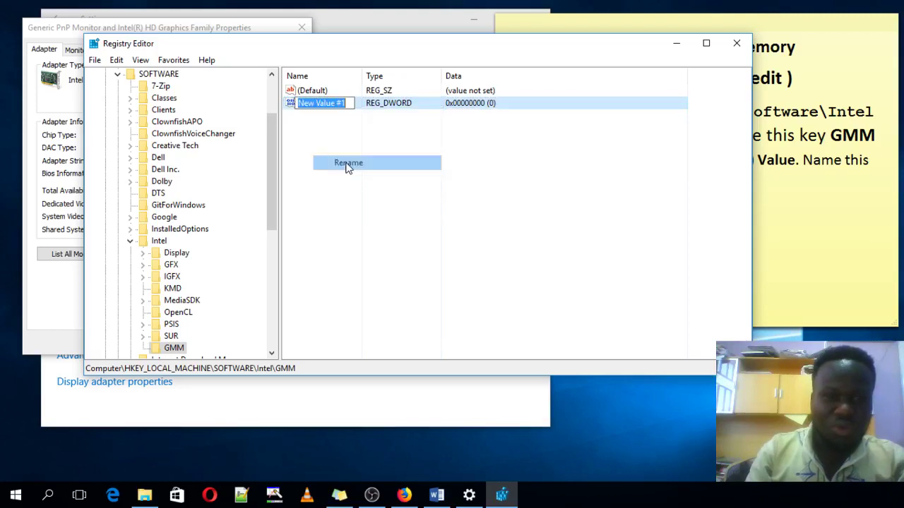
key(ctrl+v)
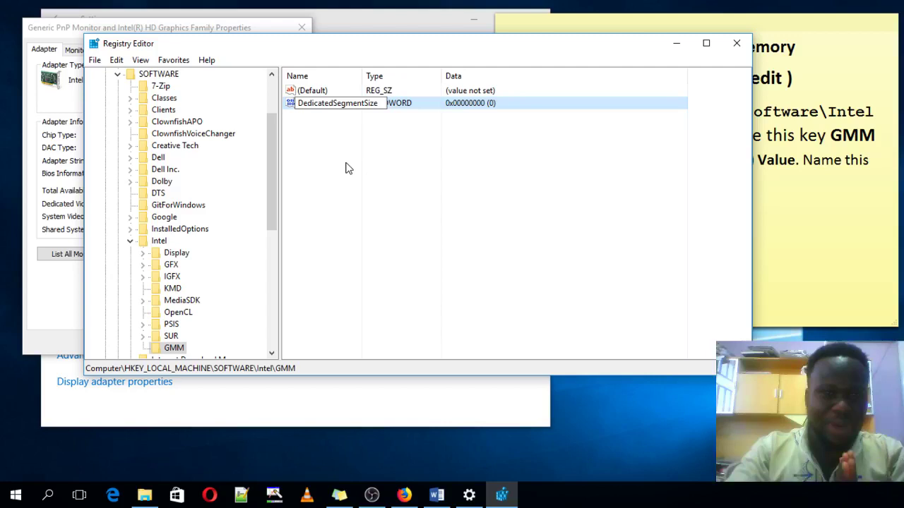
key(Return)
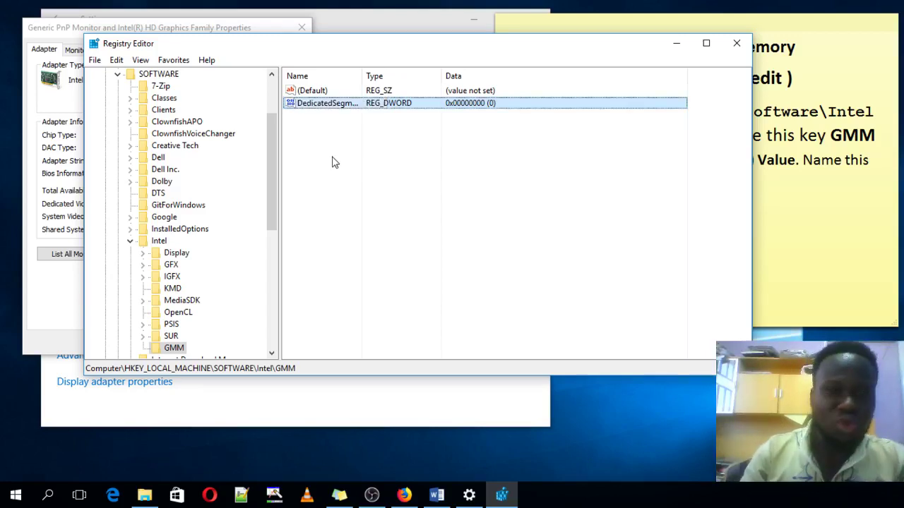
Step: Switch DedicatedSegmentSize to the Decimal base and save its value data as 512
right_click(358, 106)
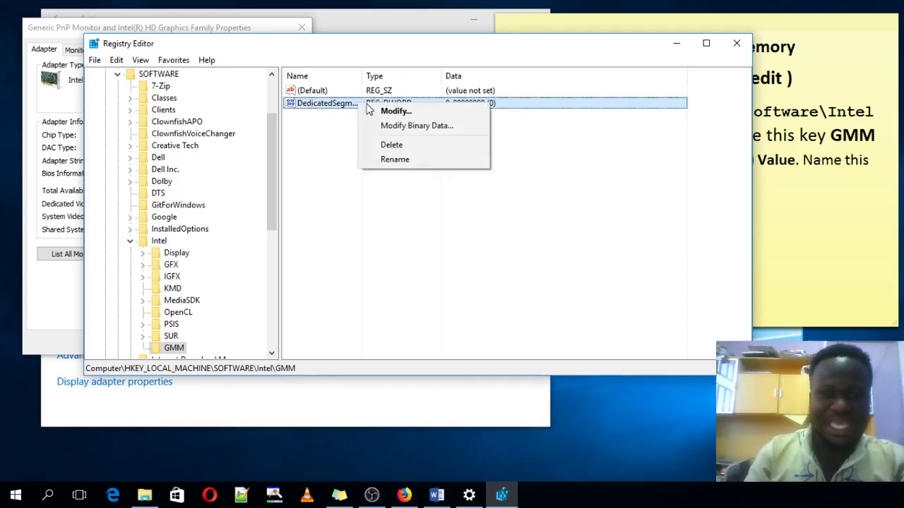
click(389, 113)
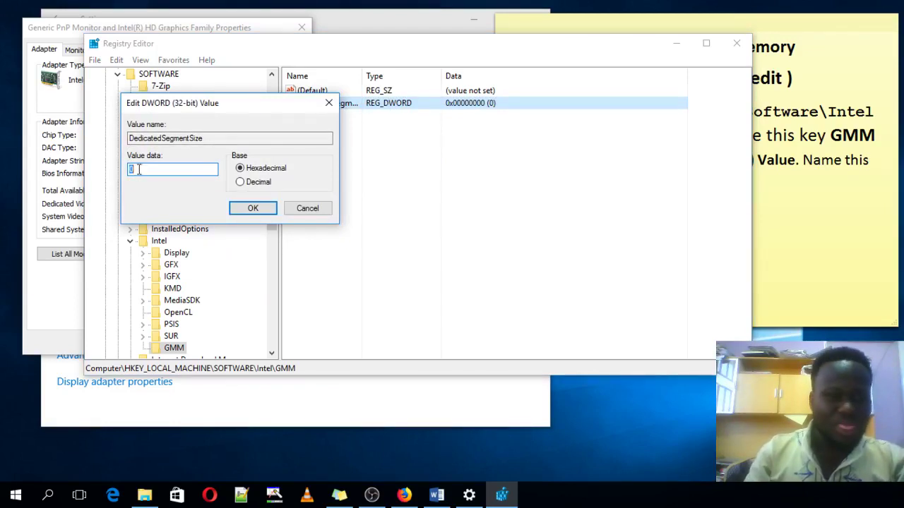
click(329, 103)
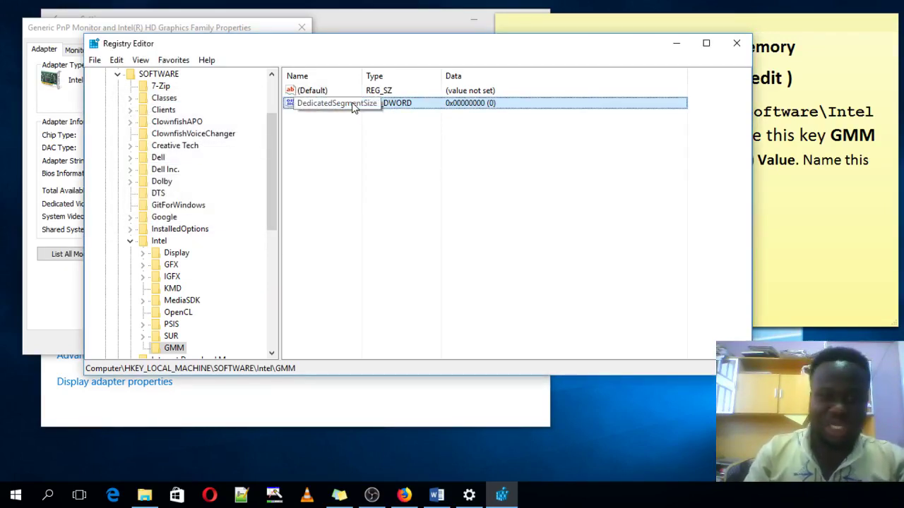
right_click(397, 105)
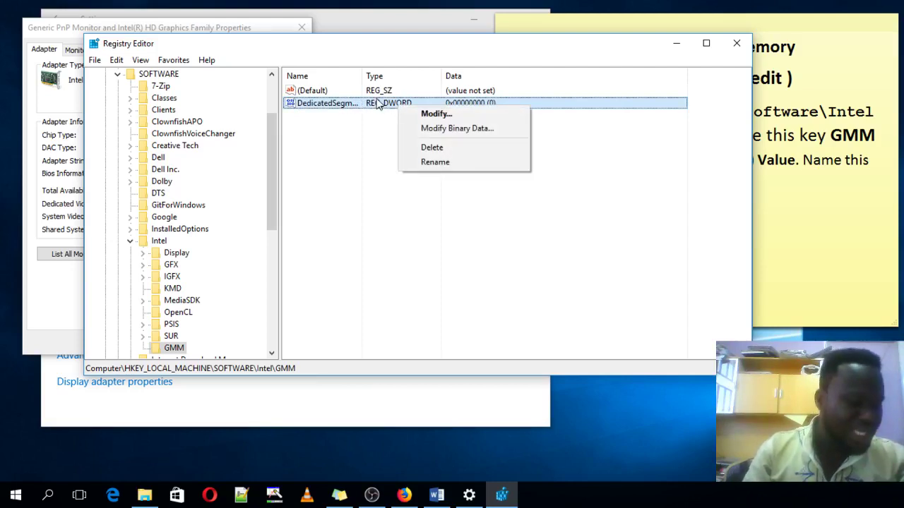
click(435, 115)
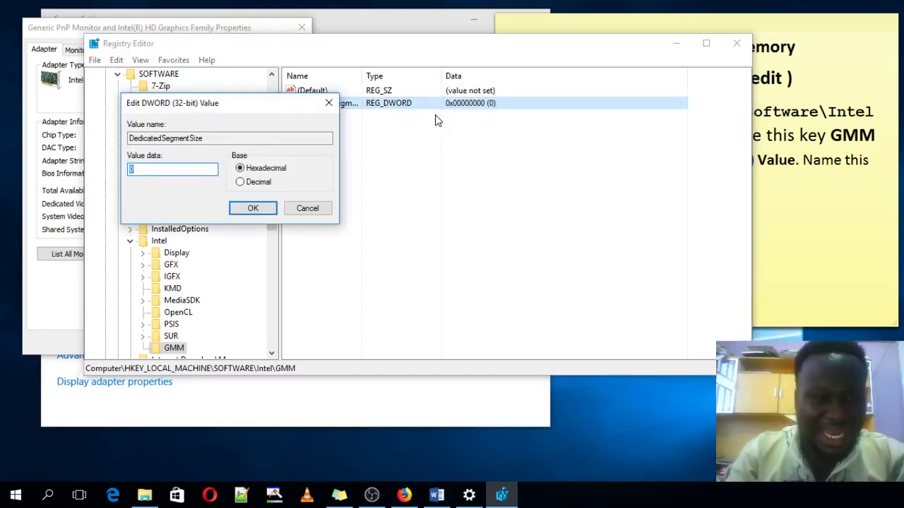
click(240, 182)
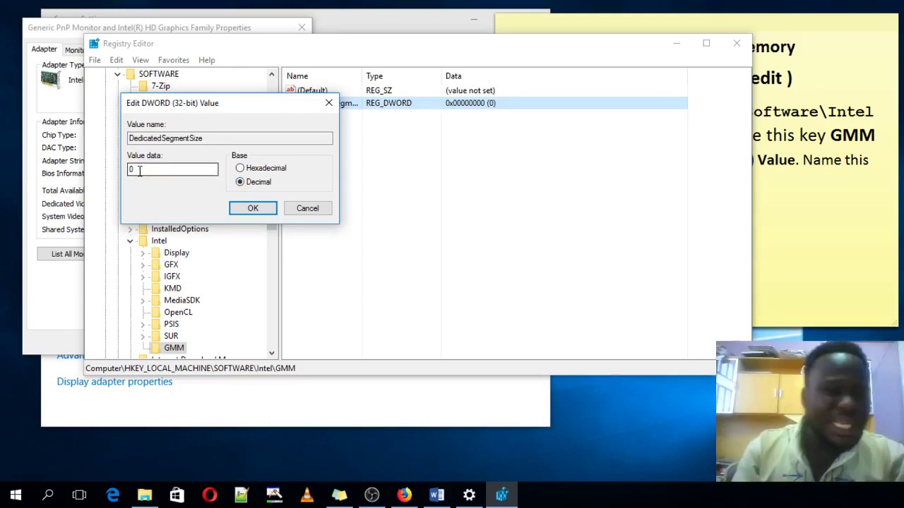
drag(139, 171, 127, 176)
text(512)
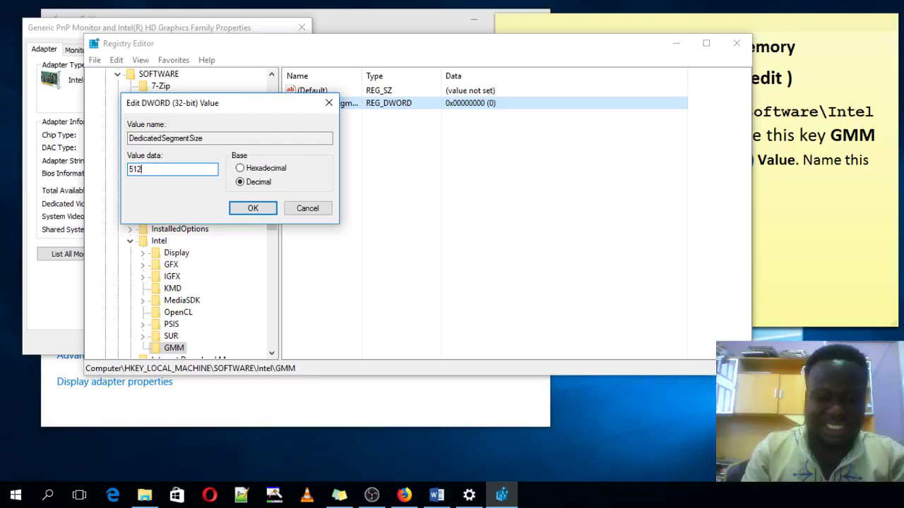
click(28, 321)
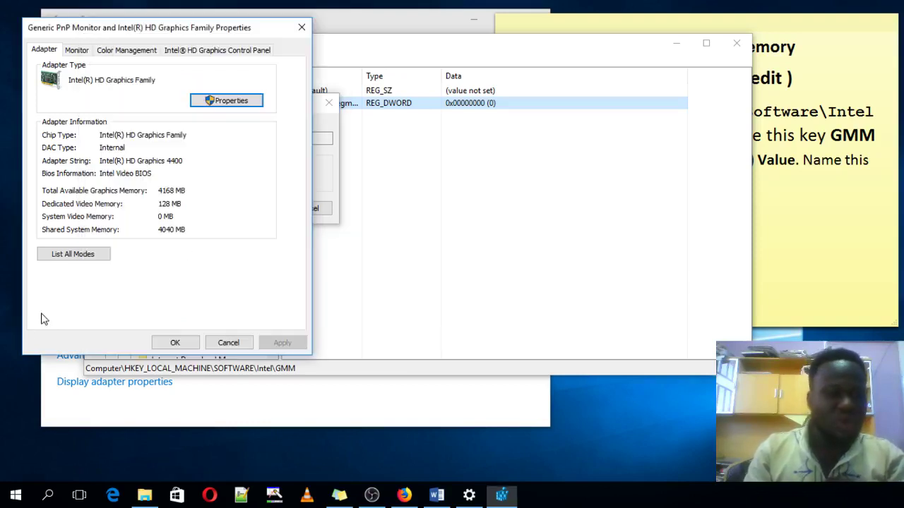
click(323, 182)
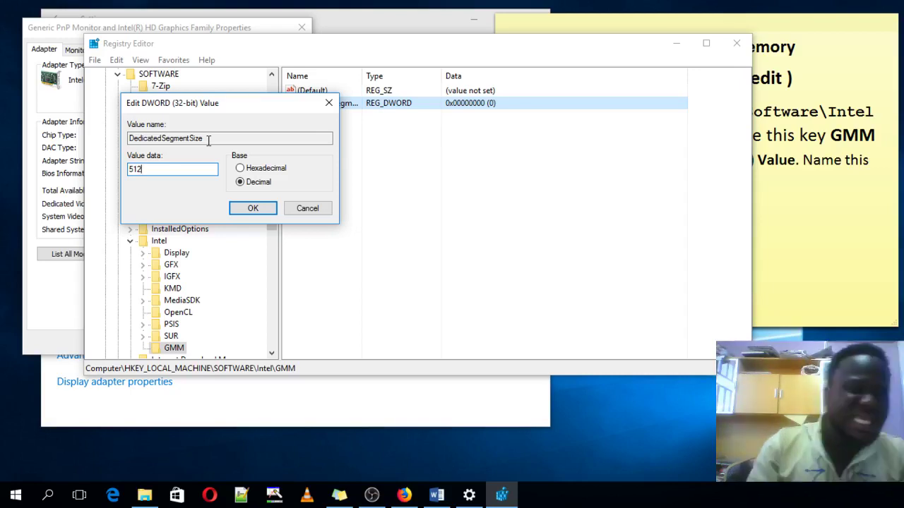
click(254, 209)
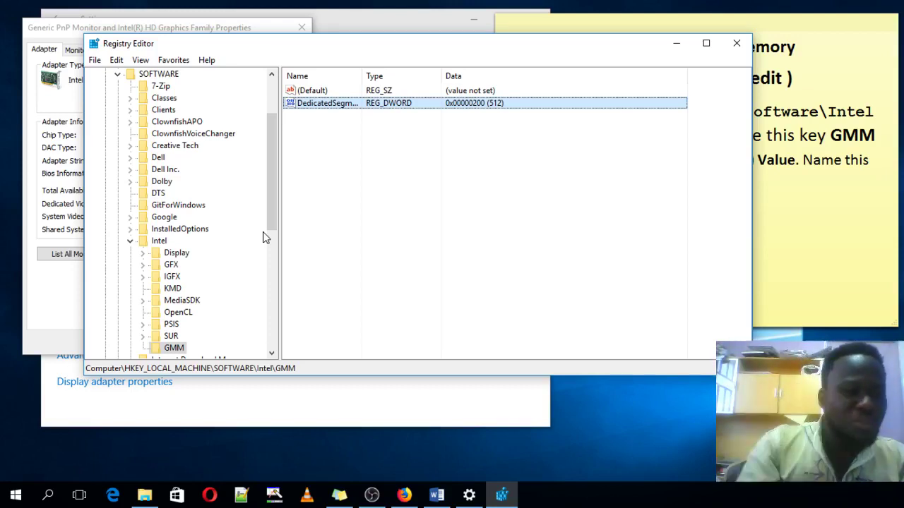
click(57, 299)
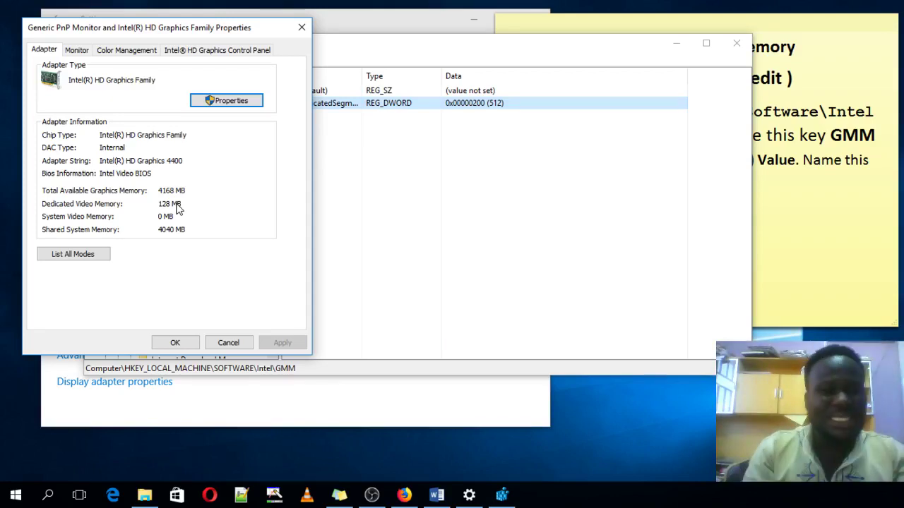
click(815, 226)
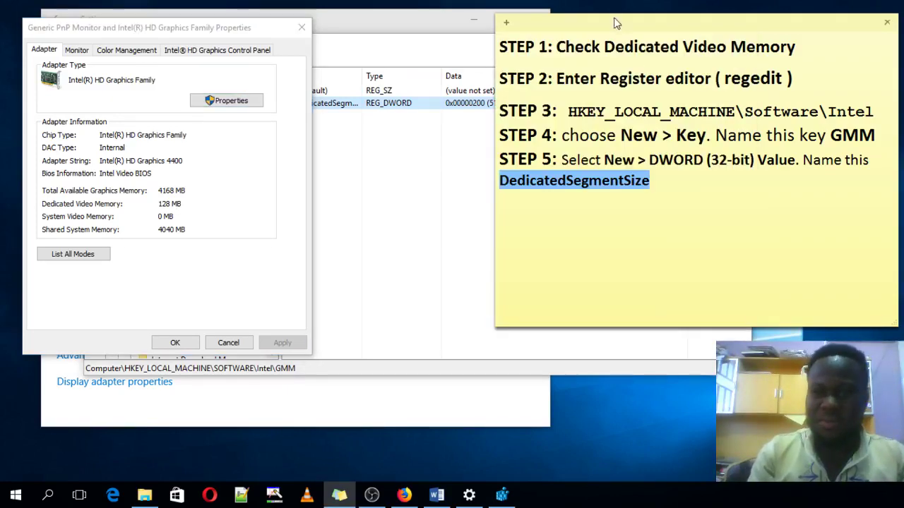
drag(611, 27, 478, 56)
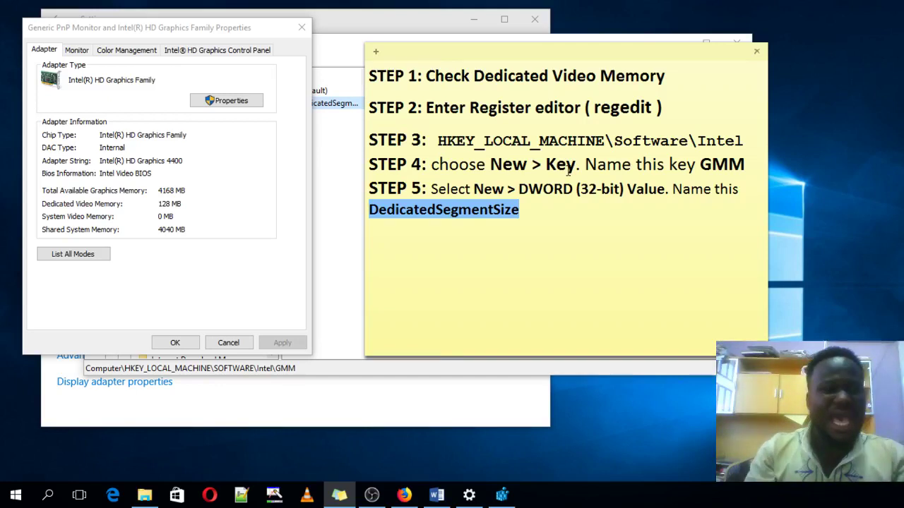
click(349, 182)
click(506, 187)
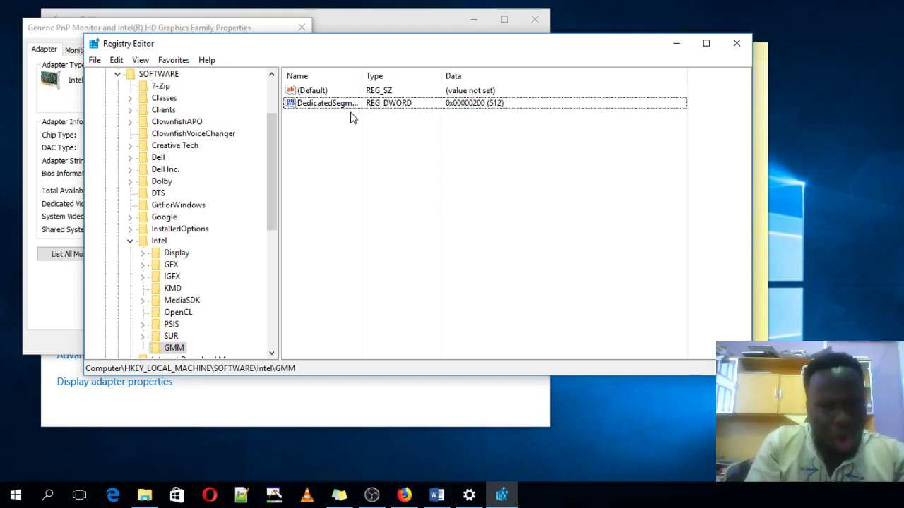
click(762, 200)
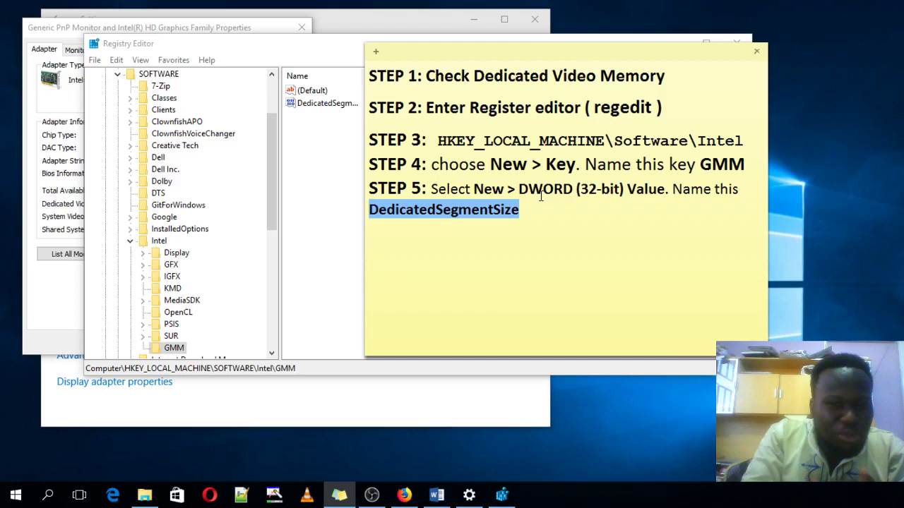
right_click(347, 108)
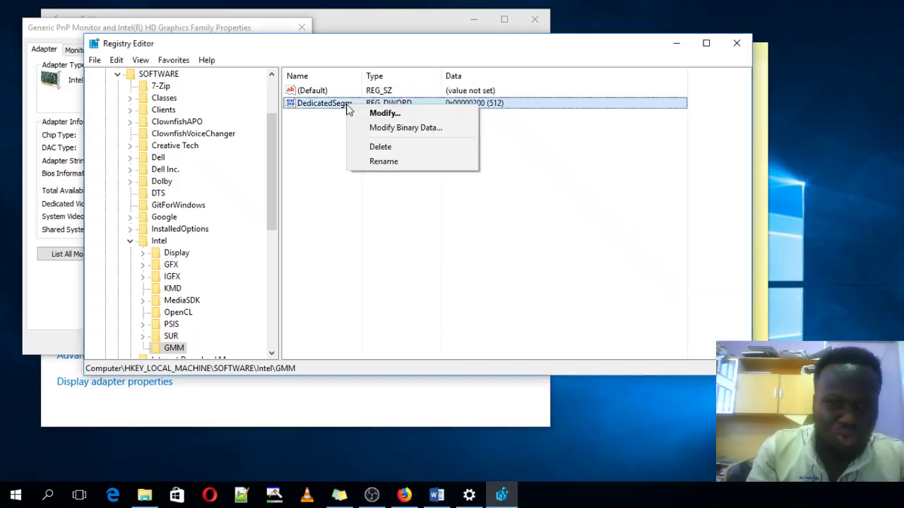
click(383, 113)
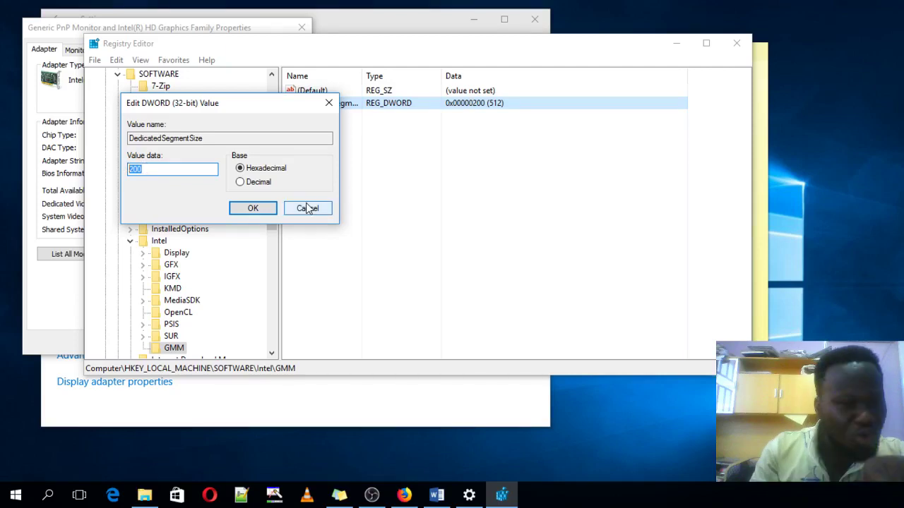
click(240, 182)
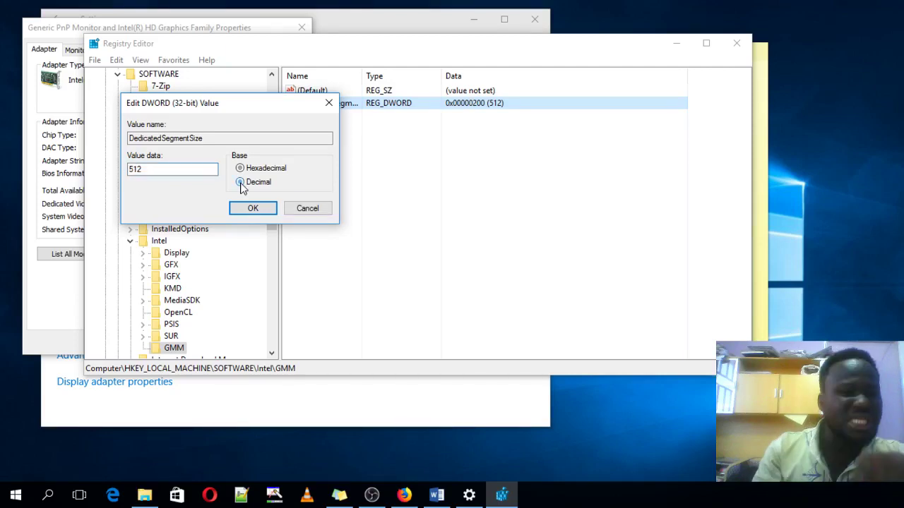
drag(169, 170, 112, 177)
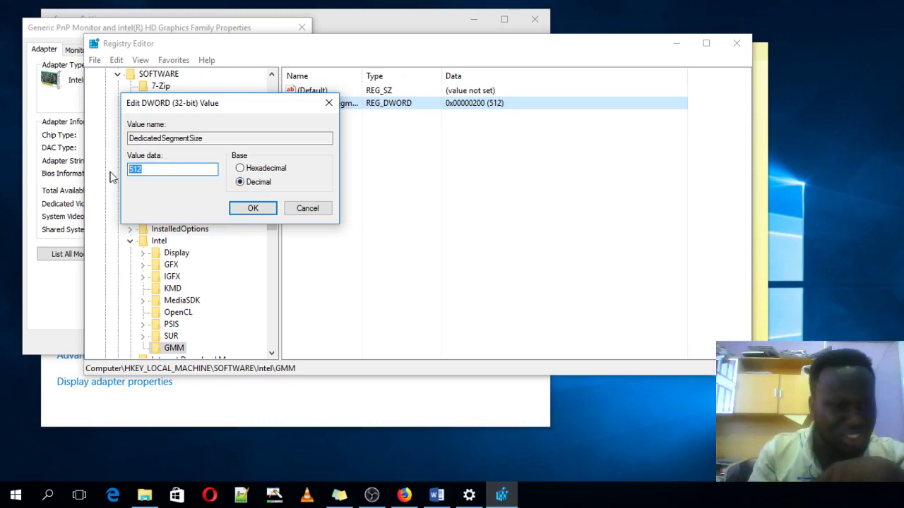
click(307, 208)
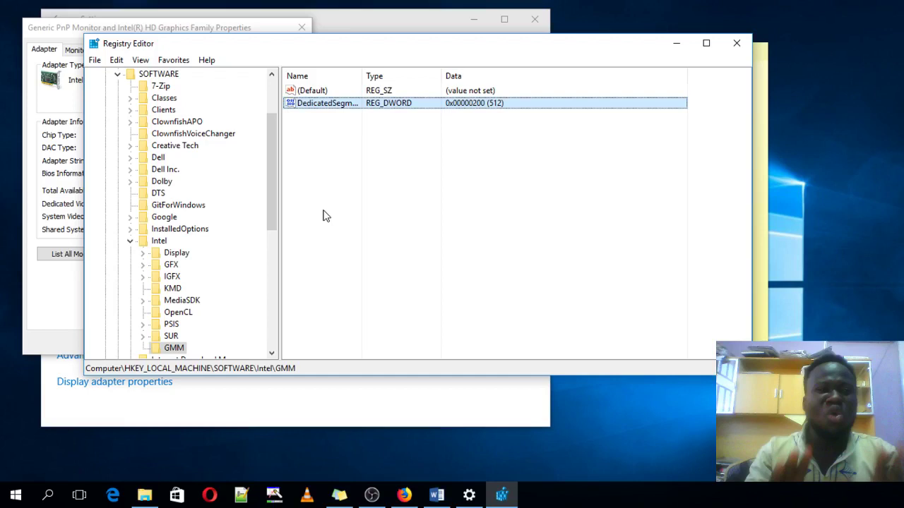